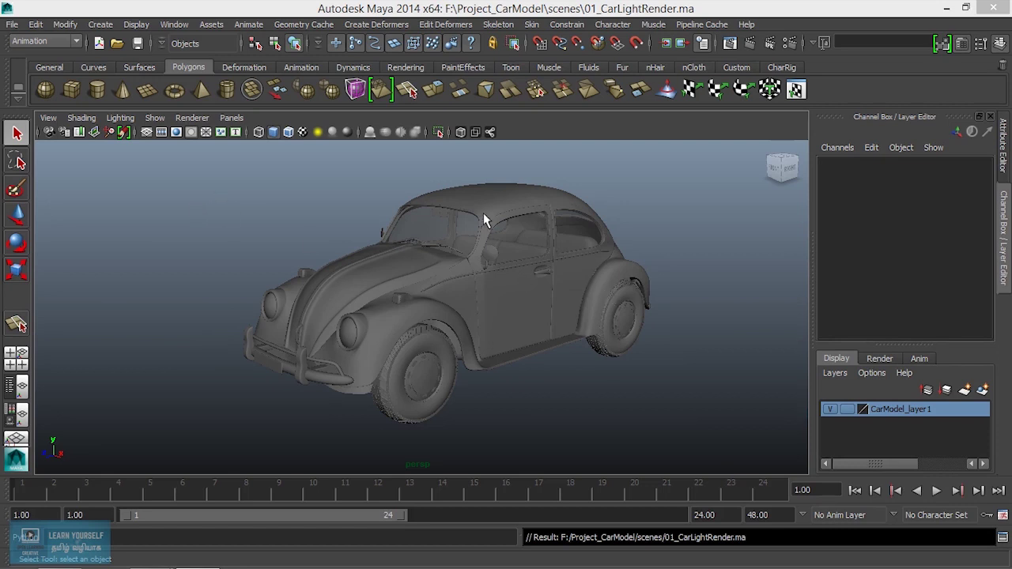
Step: Add a default camera, camera1, to the car scene from Create > Cameras > Camera
{"action": "left_click", "coordinate": [231, 118]}
{"action": "mouse_move", "coordinate": [259, 133]}
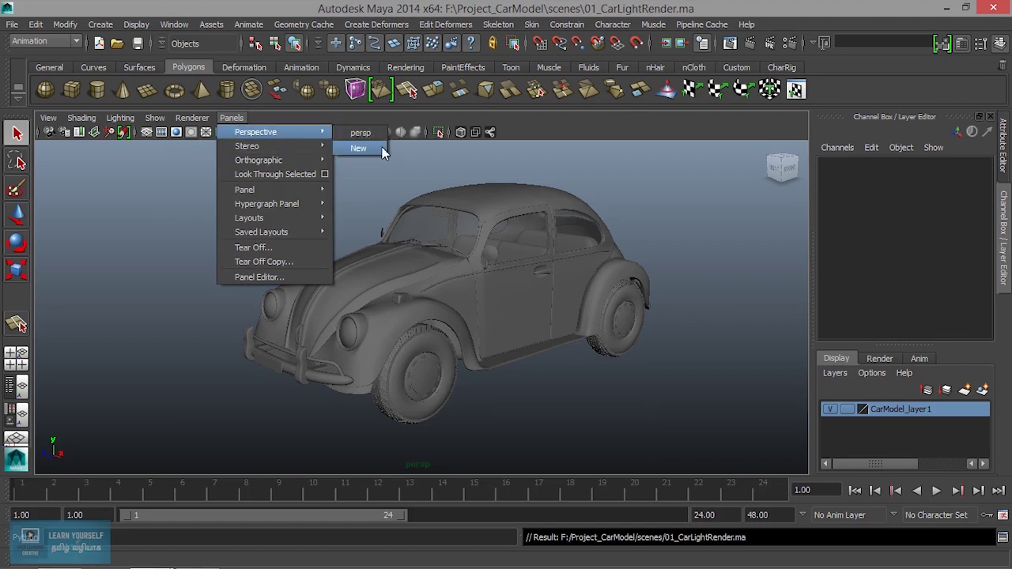
{"action": "left_click", "coordinate": [695, 219]}
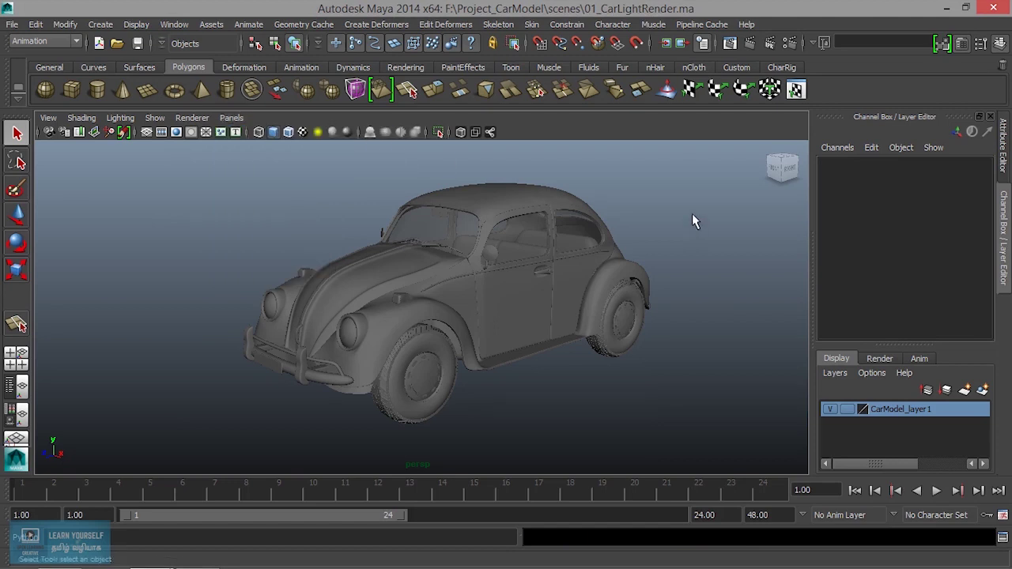
{"action": "left_click", "coordinate": [101, 24]}
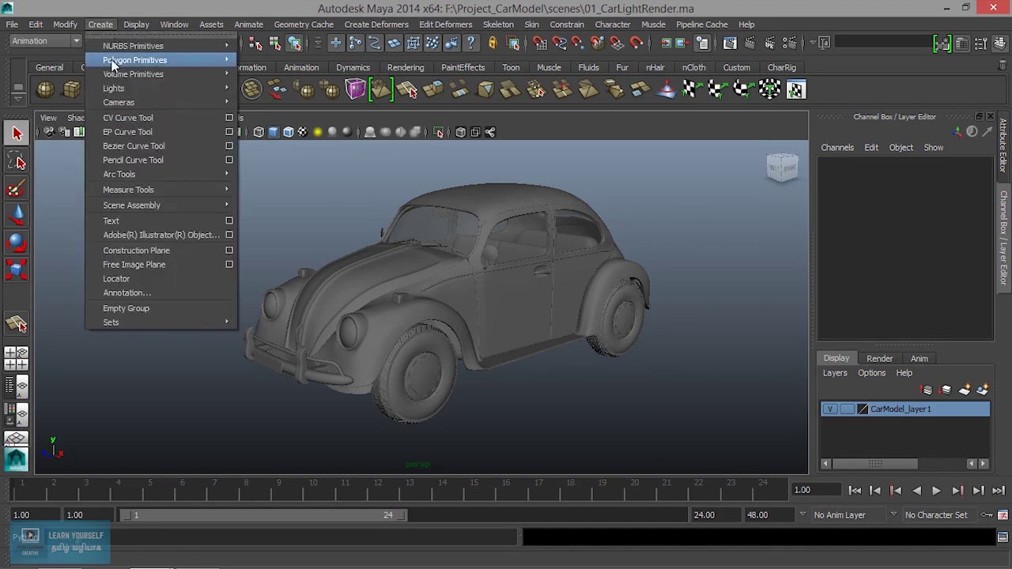
{"action": "mouse_move", "coordinate": [111, 103]}
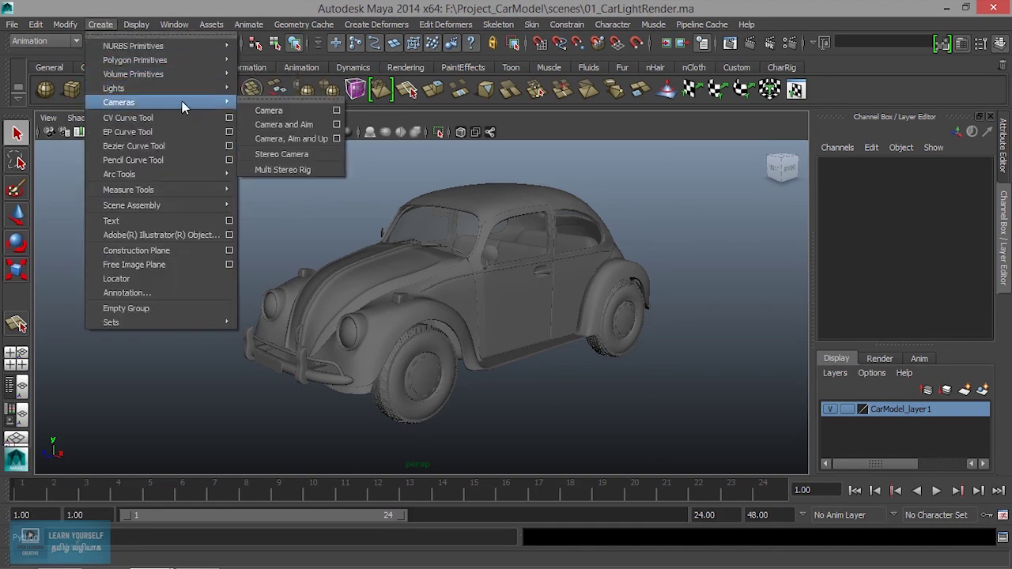
{"action": "left_click", "coordinate": [268, 113]}
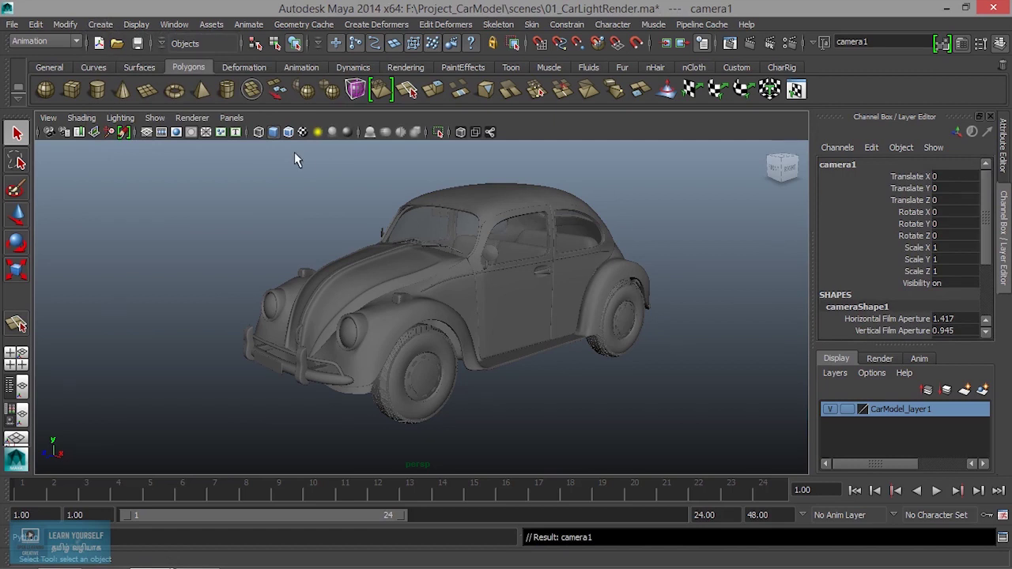
{"action": "left_click", "coordinate": [49, 118]}
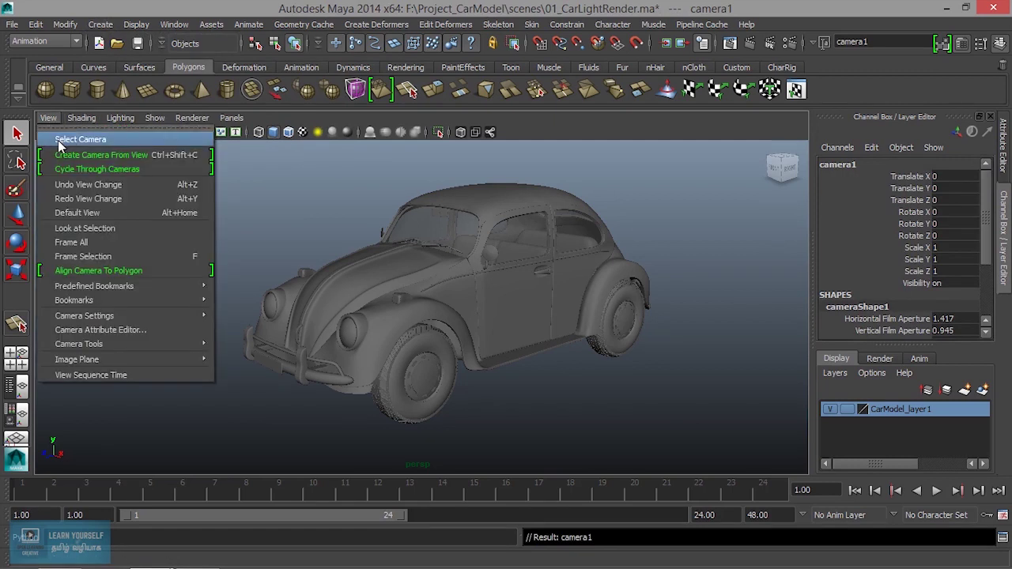
Step: Switch the viewport to look through camera1
{"action": "left_click", "coordinate": [58, 140]}
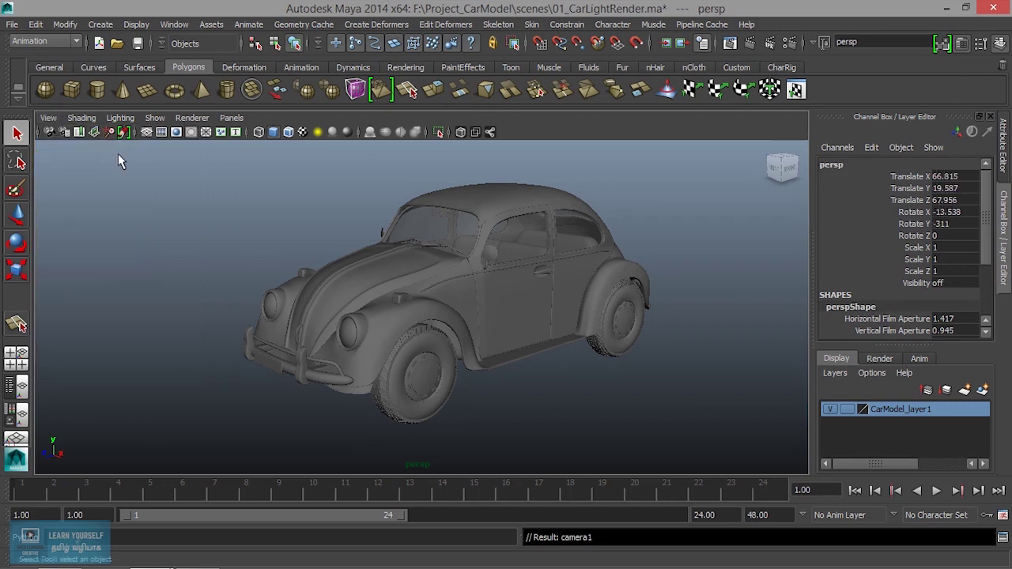
{"action": "left_click", "coordinate": [244, 118]}
{"action": "mouse_move", "coordinate": [261, 132]}
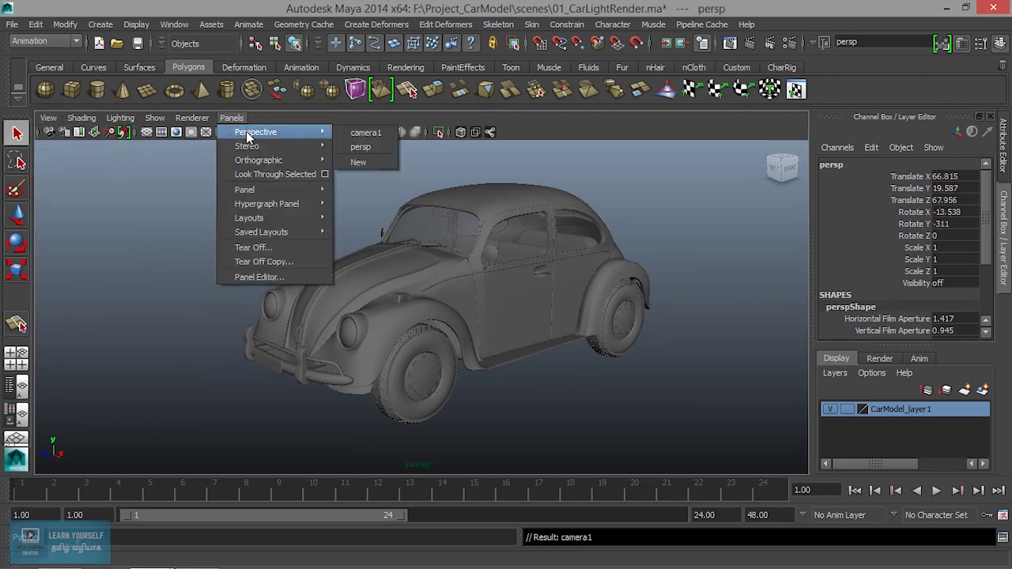
{"action": "left_click", "coordinate": [362, 133]}
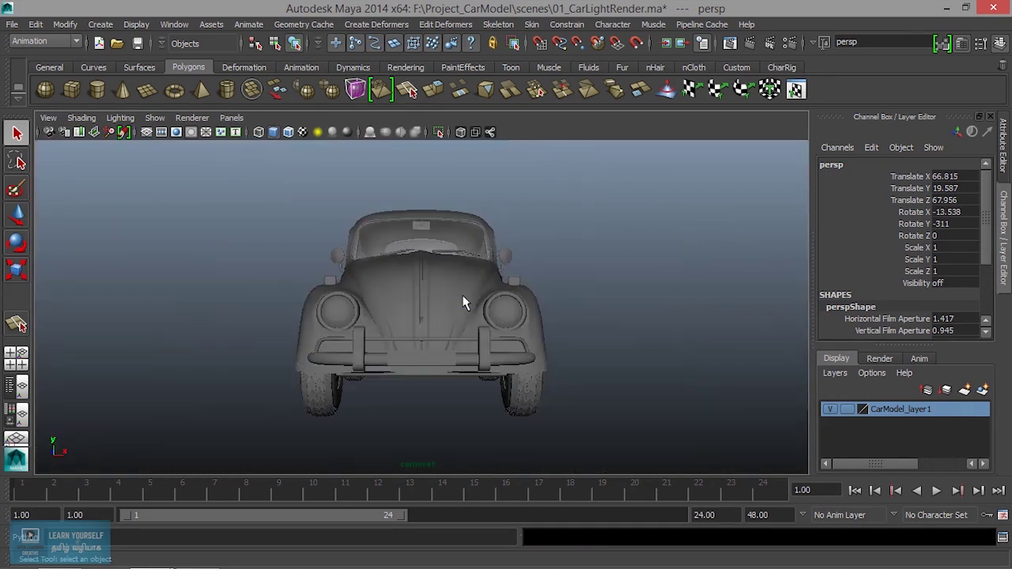
Step: Tumble, dolly and pan camera1 into a close front-left three-quarter view of the car
{"action": "mouse_move", "coordinate": [499, 322]}
{"action": "left_mouse_down", "text": "alt"}
{"action": "mouse_move", "coordinate": [427, 346]}
{"action": "mouse_move", "coordinate": [491, 296]}
{"action": "mouse_move", "coordinate": [458, 300]}
{"action": "mouse_move", "coordinate": [506, 307]}
{"action": "left_mouse_up", "text": "alt"}
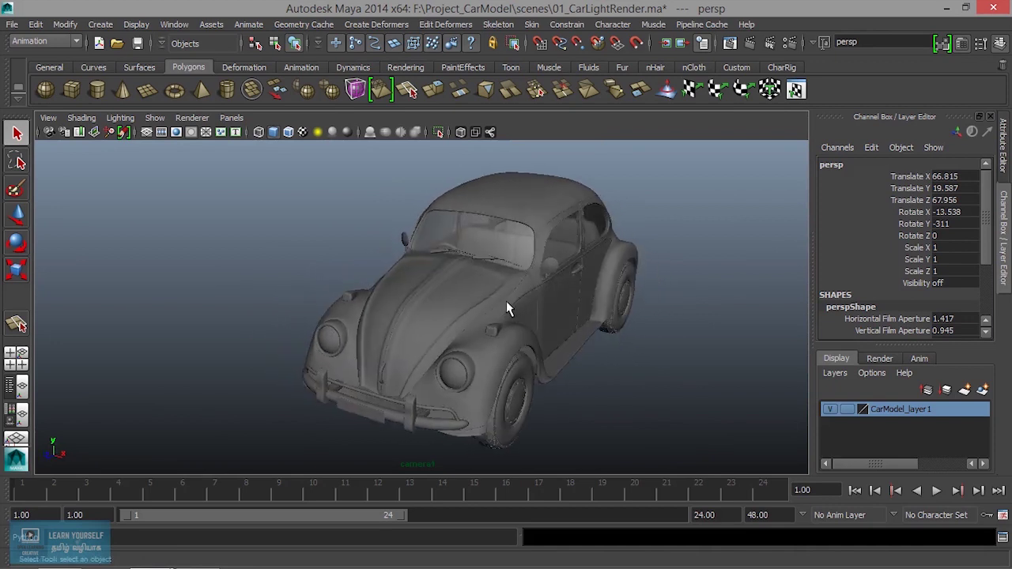
{"action": "right_click_drag", "start_coordinate": [507, 307], "coordinate": [551, 318], "text": "alt"}
{"action": "left_click_drag", "start_coordinate": [554, 323], "coordinate": [551, 301], "text": "alt"}
{"action": "right_click_drag", "start_coordinate": [552, 300], "coordinate": [564, 301], "text": "alt"}
{"action": "mouse_move", "coordinate": [567, 308]}
{"action": "left_mouse_down", "text": "alt"}
{"action": "mouse_move", "coordinate": [558, 290]}
{"action": "mouse_move", "coordinate": [566, 305]}
{"action": "left_mouse_up", "text": "alt"}
{"action": "right_click_drag", "start_coordinate": [566, 307], "coordinate": [575, 303], "text": "alt"}
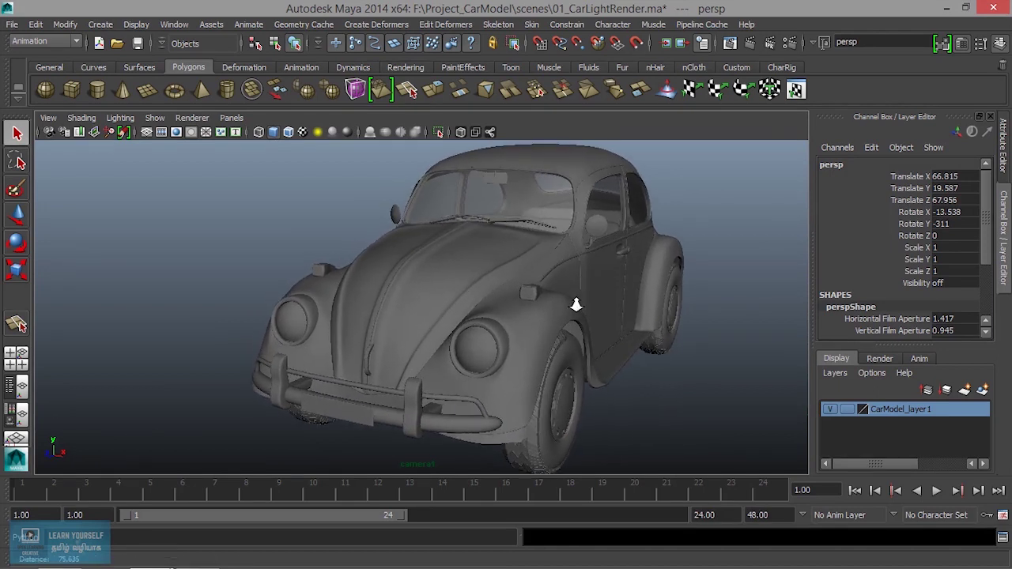
{"action": "middle_click_drag", "start_coordinate": [577, 305], "coordinate": [571, 300], "text": "alt"}
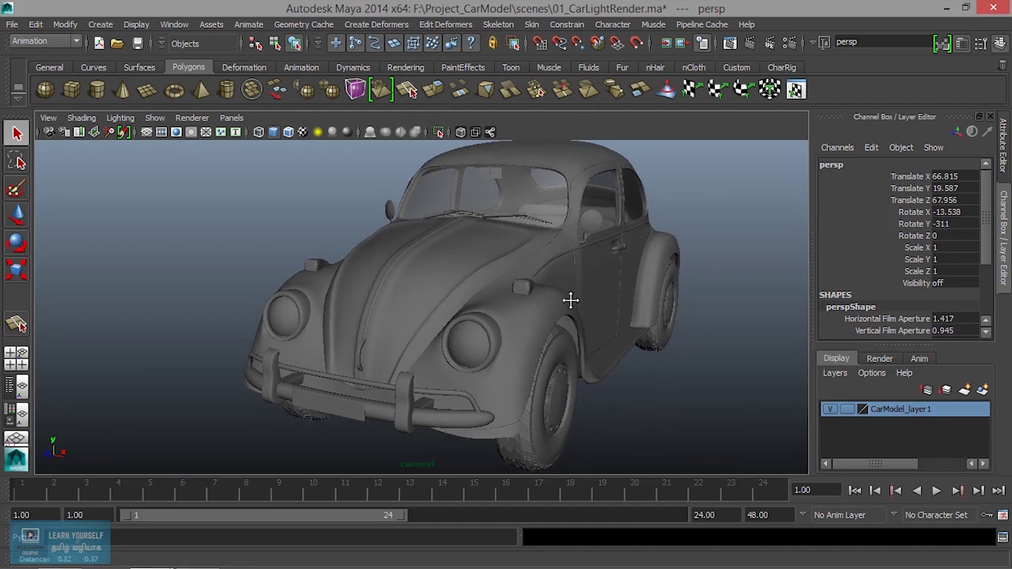
{"action": "right_click_drag", "start_coordinate": [596, 330], "coordinate": [580, 328], "text": "alt"}
{"action": "mouse_move", "coordinate": [563, 313]}
{"action": "left_mouse_down", "text": "alt"}
{"action": "mouse_move", "coordinate": [709, 312]}
{"action": "mouse_move", "coordinate": [546, 310]}
{"action": "left_mouse_up", "text": "alt"}
{"action": "middle_click_drag", "start_coordinate": [546, 310], "coordinate": [559, 316], "text": "alt"}
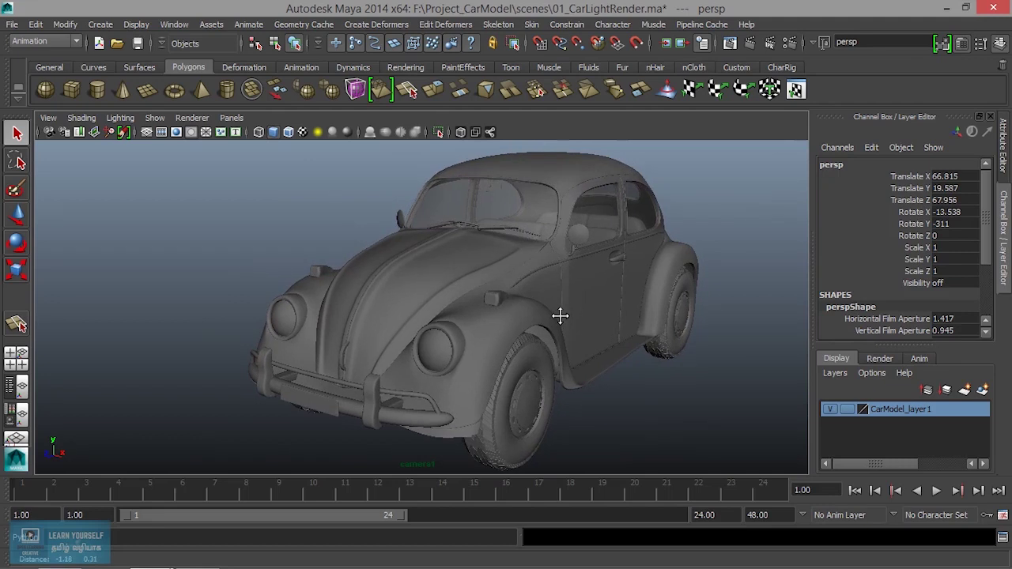
{"action": "left_click_drag", "start_coordinate": [560, 316], "coordinate": [559, 315], "text": "alt"}
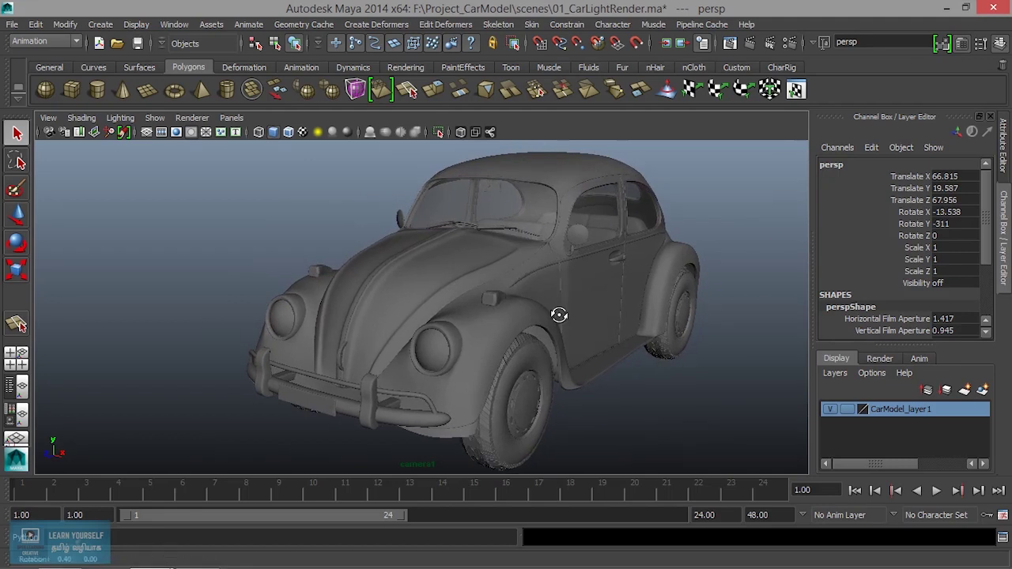
Step: In Render Settings, choose mental ray and the HD 720 (1280 x 720) image size preset
{"action": "left_click", "coordinate": [702, 43]}
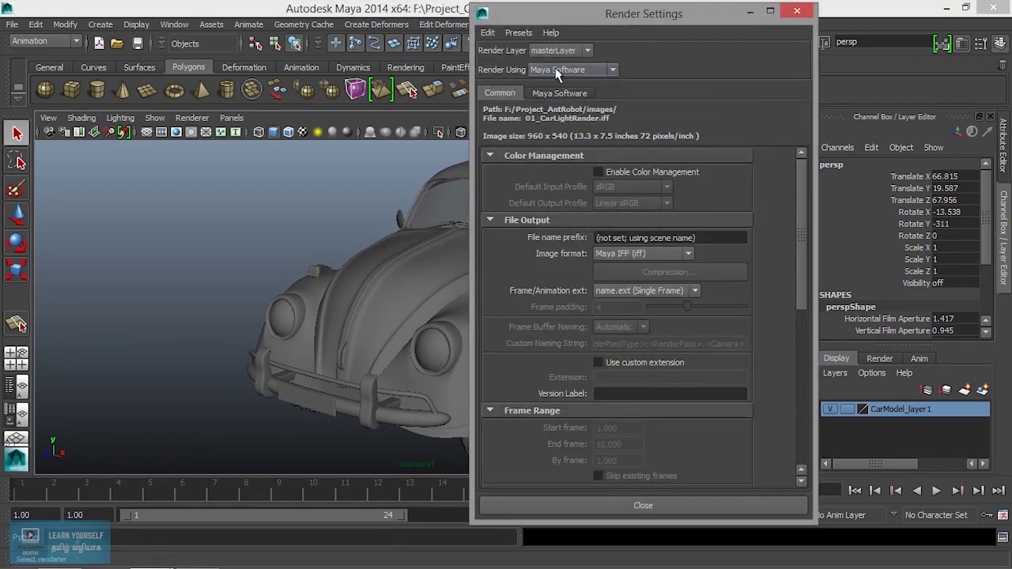
{"action": "left_click", "coordinate": [586, 70]}
{"action": "left_click", "coordinate": [574, 122]}
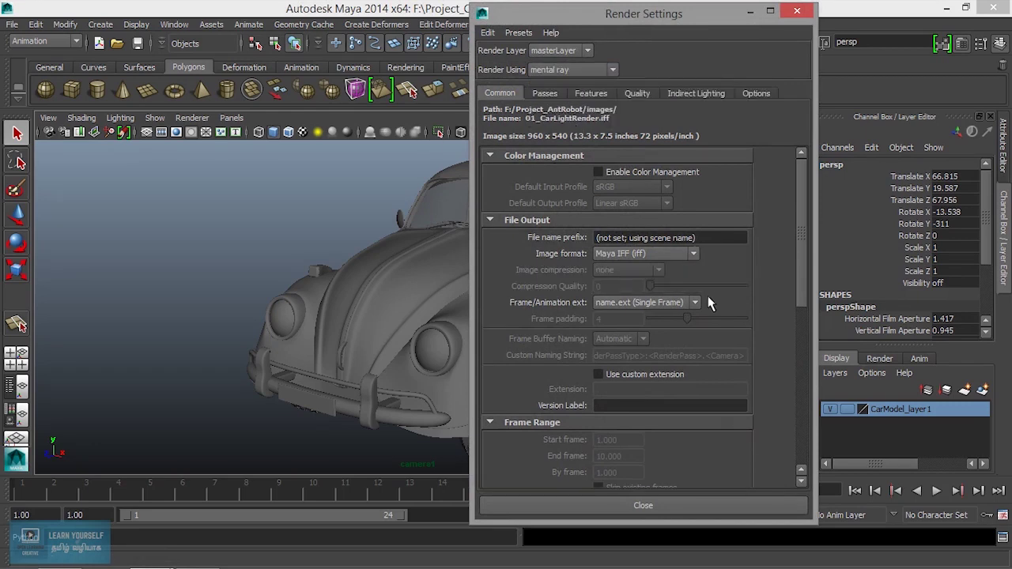
{"action": "scroll", "coordinate": [653, 409], "scroll_direction": "down", "scroll_amount": 8}
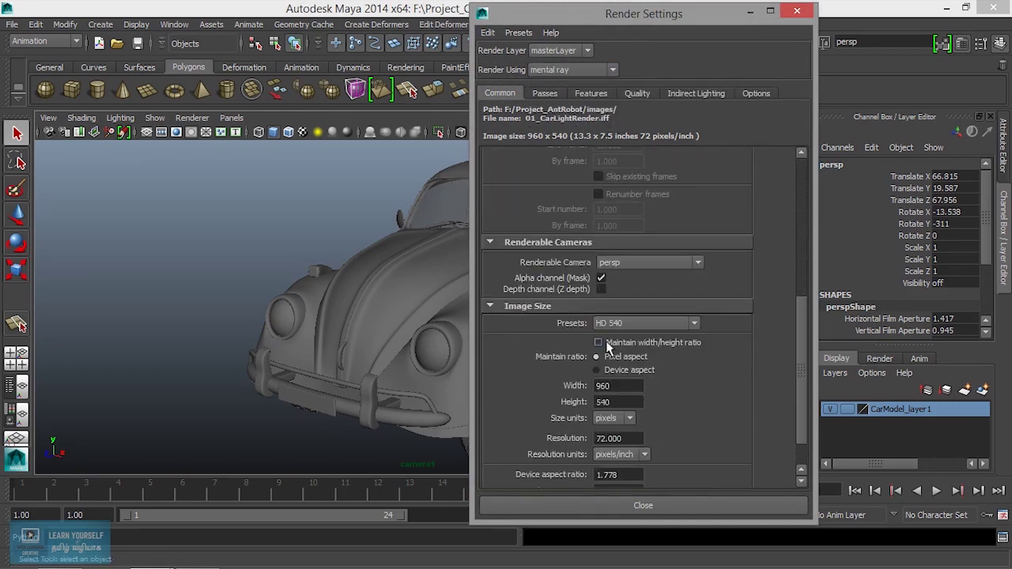
{"action": "left_click", "coordinate": [640, 324]}
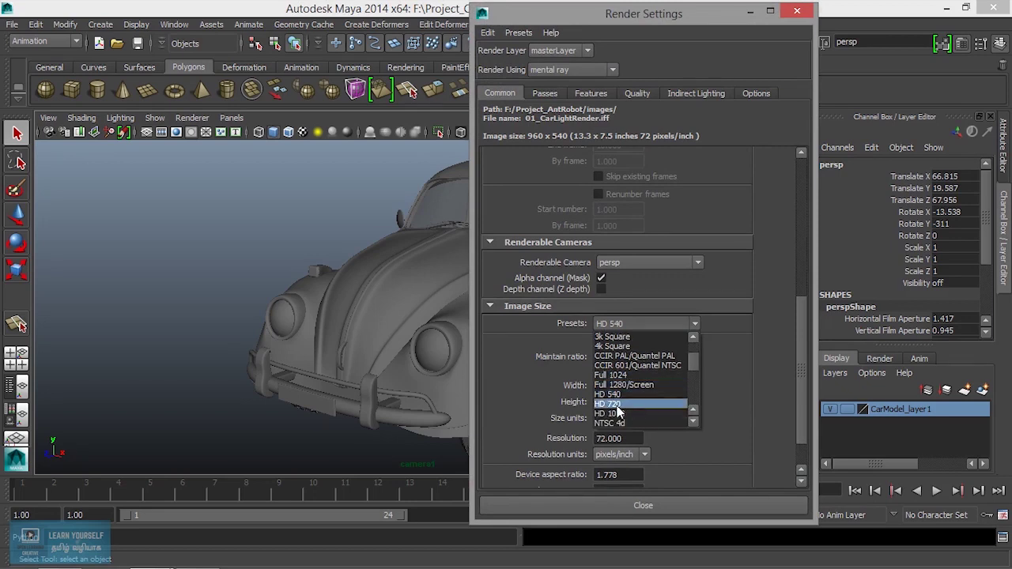
{"action": "left_click", "coordinate": [618, 404]}
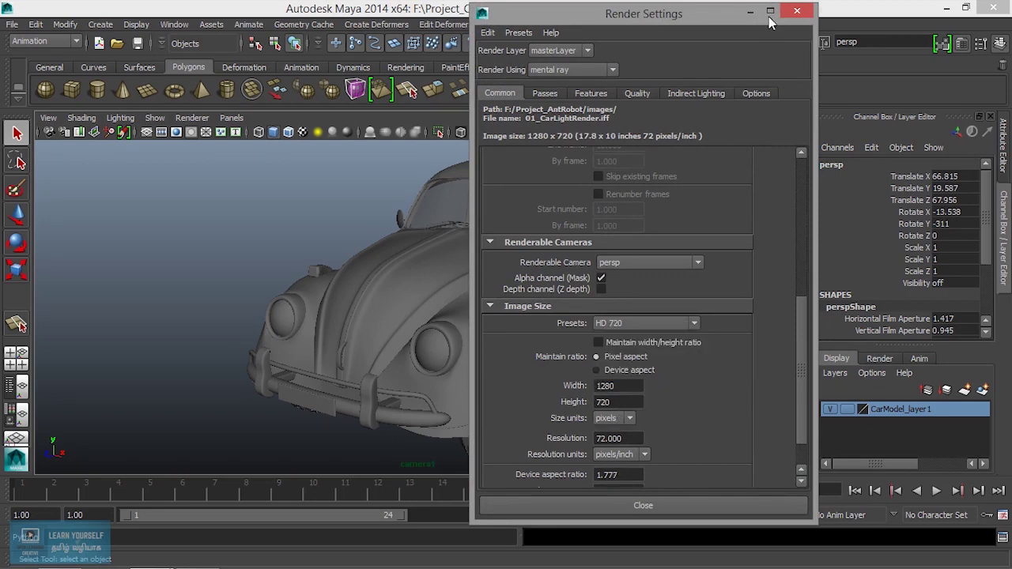
{"action": "left_click", "coordinate": [797, 10]}
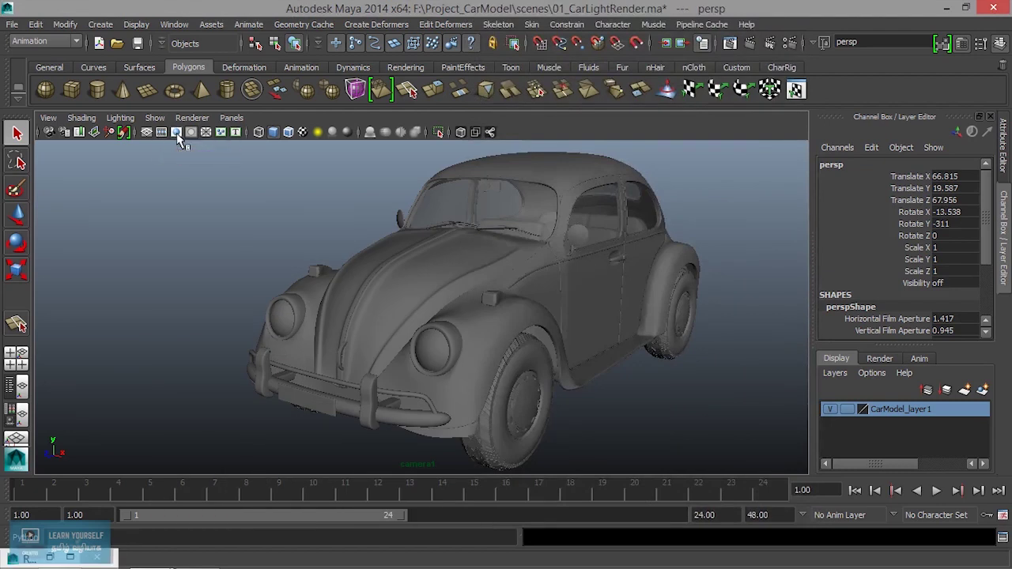
Step: Show camera1's resolution gate in expert mode and frame the car's front three-quarter to fill it
{"action": "left_click", "coordinate": [176, 133]}
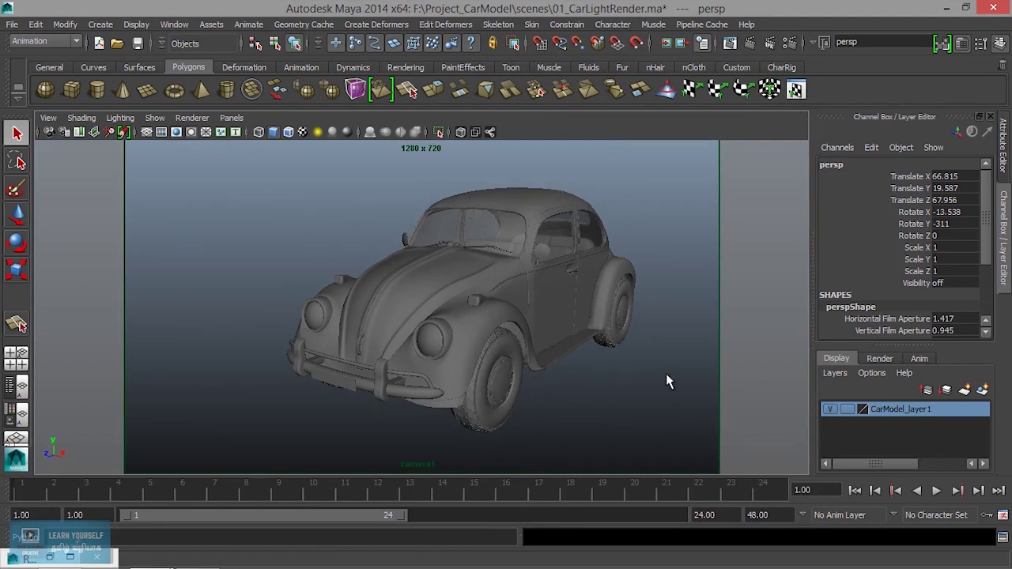
{"action": "key", "text": "ctrl+space"}
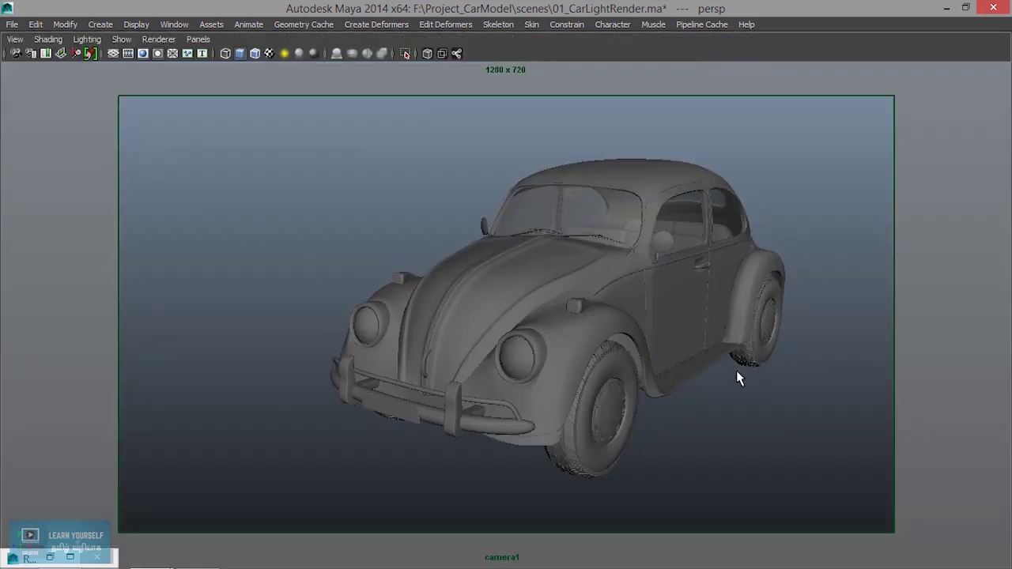
{"action": "left_click_drag", "start_coordinate": [646, 387], "coordinate": [663, 382], "text": "alt"}
{"action": "right_click_drag", "start_coordinate": [663, 382], "coordinate": [652, 406], "text": "alt"}
{"action": "left_click_drag", "start_coordinate": [652, 407], "coordinate": [615, 398], "text": "alt"}
{"action": "middle_click_drag", "start_coordinate": [614, 398], "coordinate": [661, 403], "text": "alt"}
{"action": "left_click_drag", "start_coordinate": [661, 402], "coordinate": [669, 398], "text": "alt"}
{"action": "middle_click_drag", "start_coordinate": [669, 398], "coordinate": [624, 396], "text": "alt"}
{"action": "left_click_drag", "start_coordinate": [624, 396], "coordinate": [641, 369], "text": "alt"}
{"action": "middle_click_drag", "start_coordinate": [641, 368], "coordinate": [652, 347], "text": "alt"}
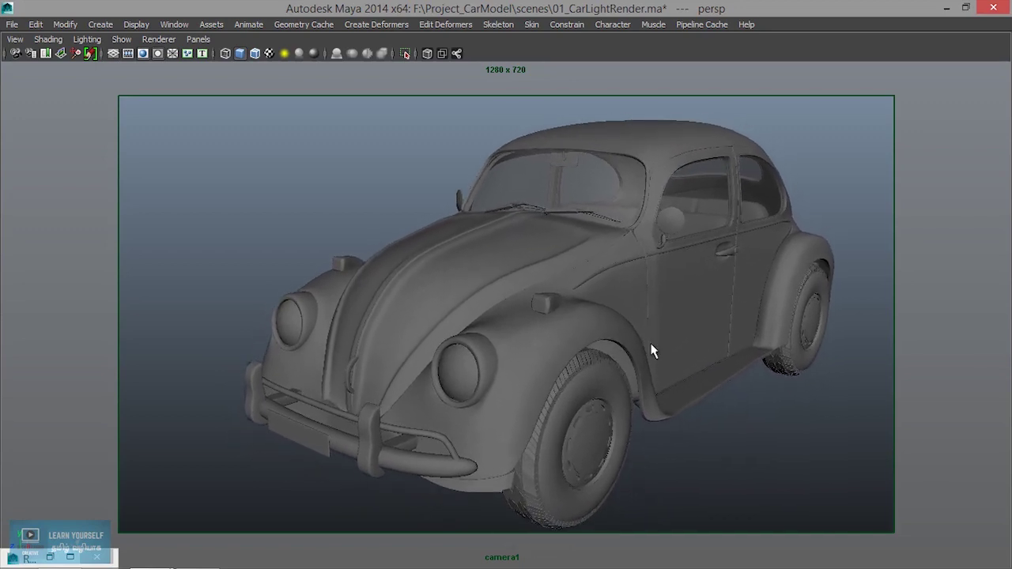
{"action": "left_click_drag", "start_coordinate": [653, 351], "coordinate": [647, 345], "text": "alt"}
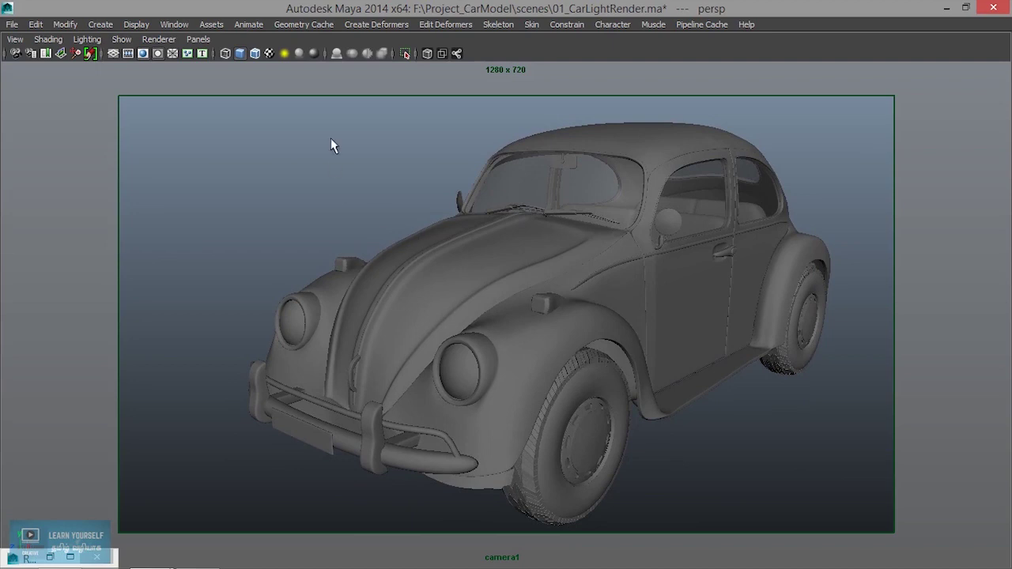
{"action": "left_click", "coordinate": [198, 39]}
Step: Switch the viewport back to persp, orbit around the car, and restore the full interface
{"action": "mouse_move", "coordinate": [258, 51]}
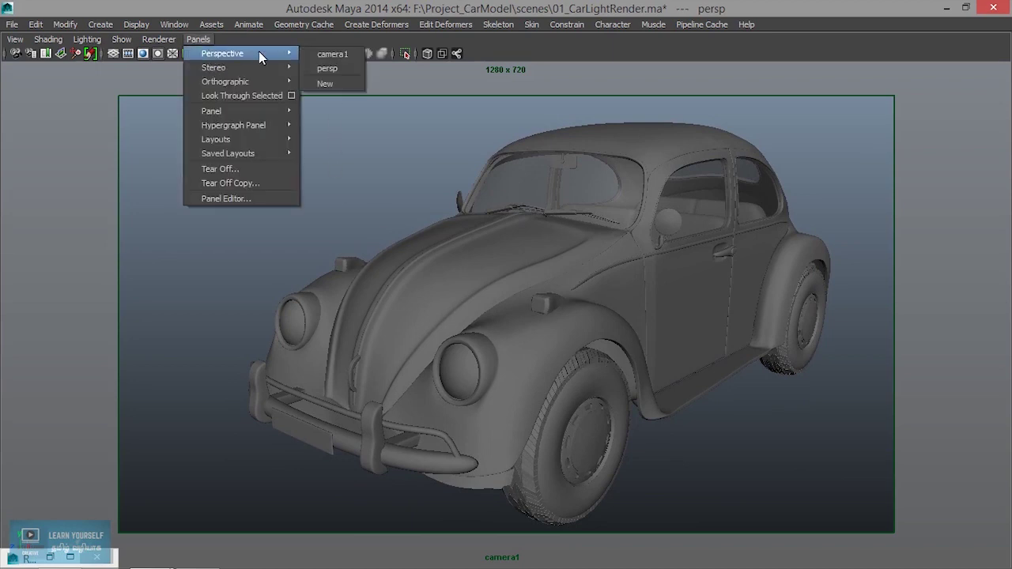
{"action": "left_click", "coordinate": [329, 69]}
{"action": "scroll", "coordinate": [545, 287], "scroll_direction": "down", "scroll_amount": 4}
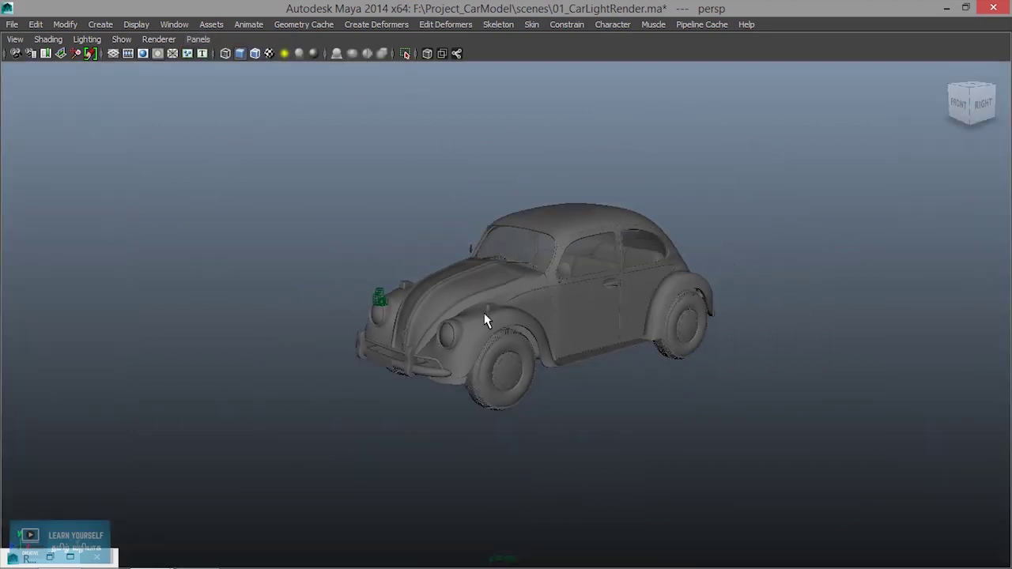
{"action": "scroll", "coordinate": [482, 322], "scroll_direction": "up", "scroll_amount": 4}
{"action": "left_click_drag", "start_coordinate": [473, 320], "coordinate": [420, 353], "text": "alt"}
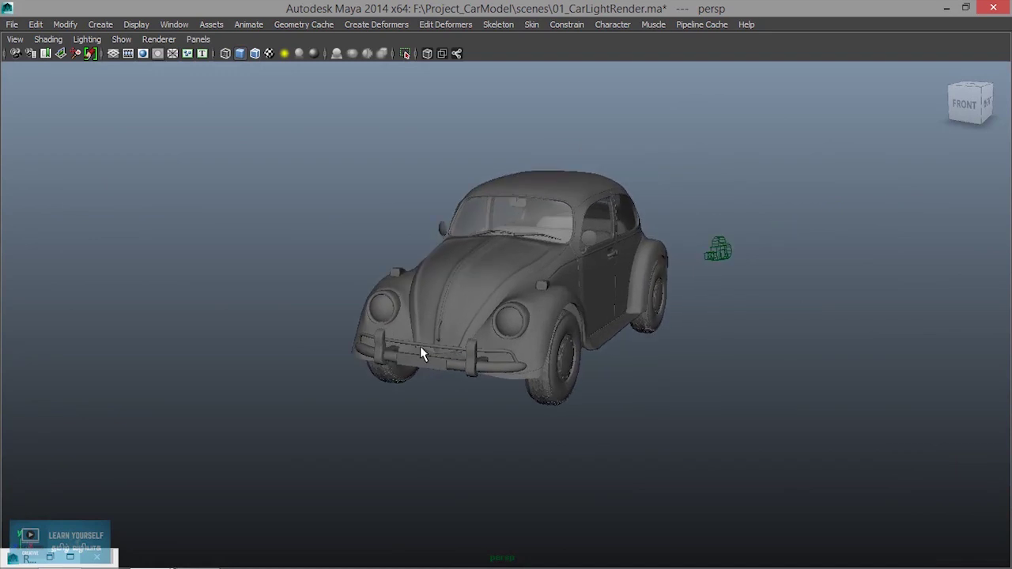
{"action": "key", "text": "ctrl+space"}
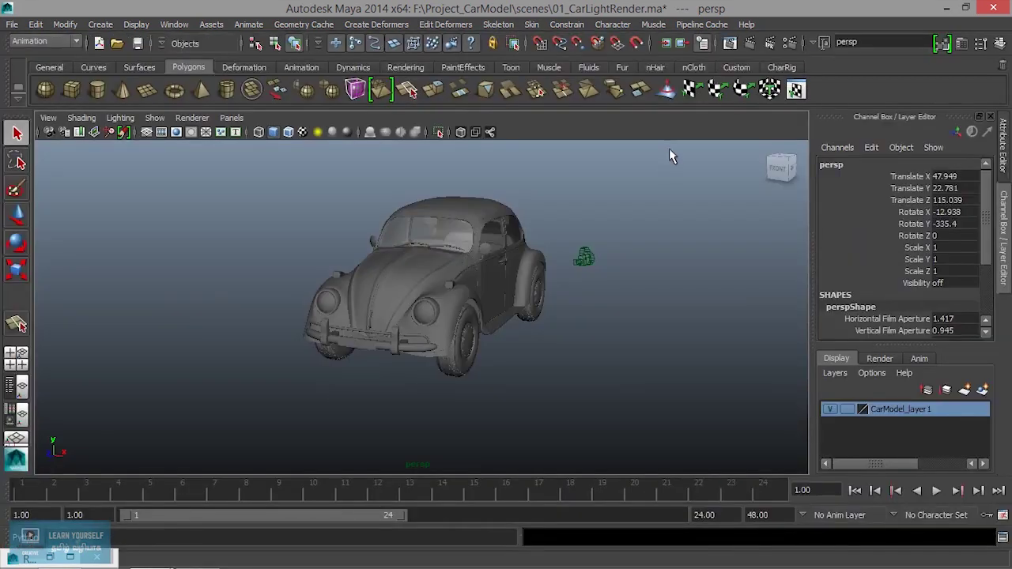
Step: Render the scene through camera1 in Render View, then minimize the Render View window
{"action": "left_click", "coordinate": [730, 44]}
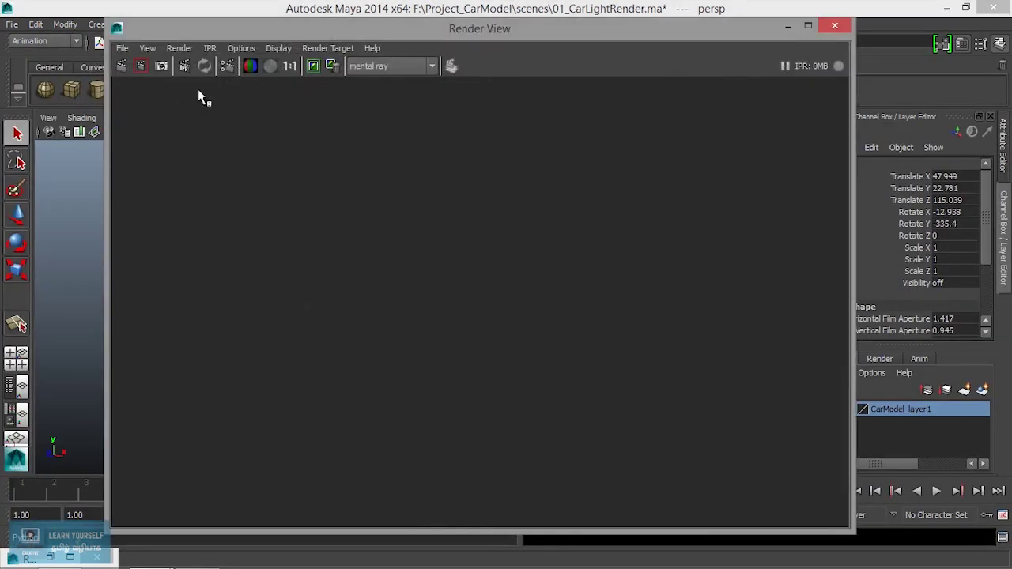
{"action": "left_click", "coordinate": [171, 49]}
{"action": "mouse_move", "coordinate": [253, 129]}
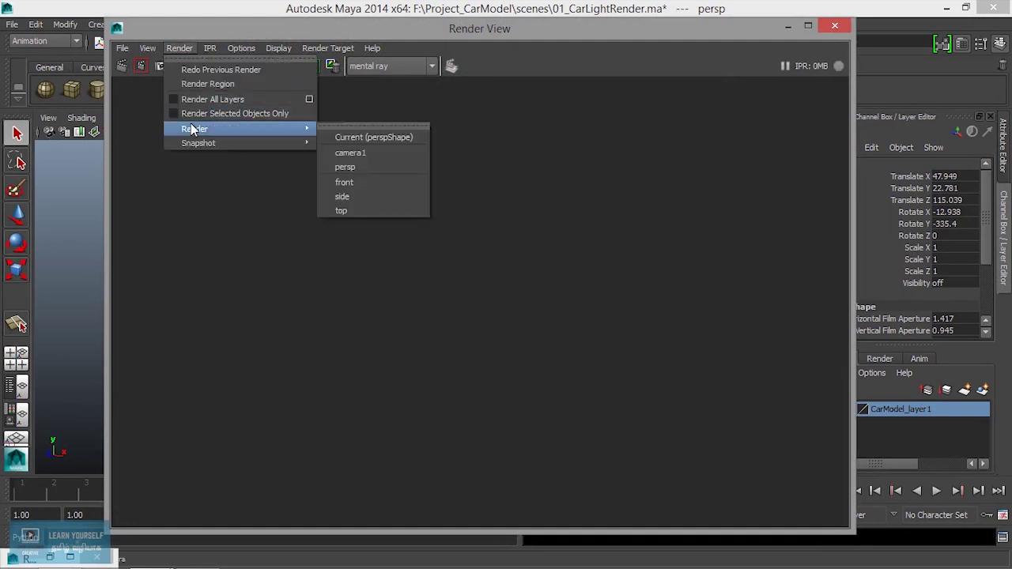
{"action": "left_click", "coordinate": [363, 152]}
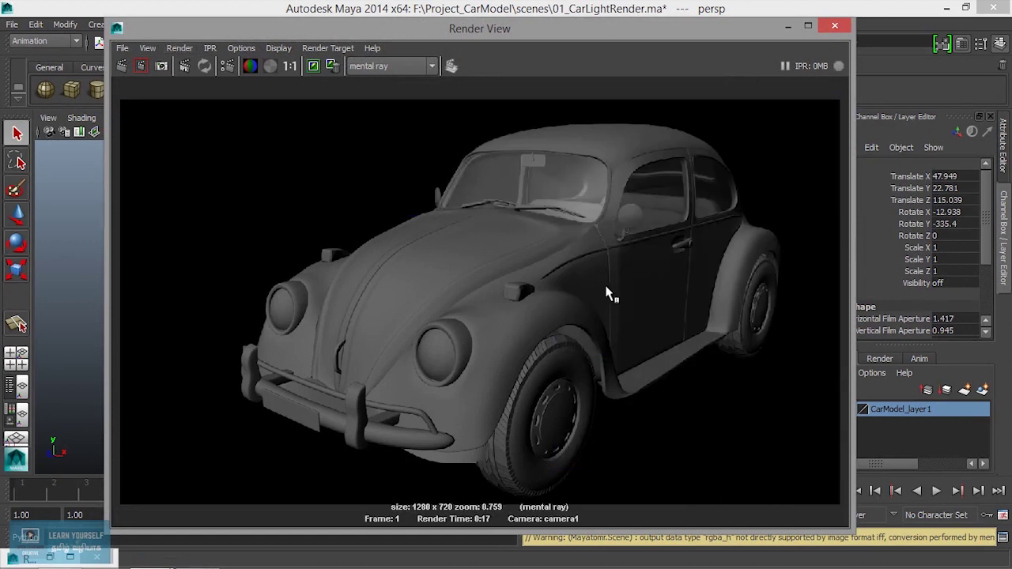
{"action": "left_click", "coordinate": [789, 25]}
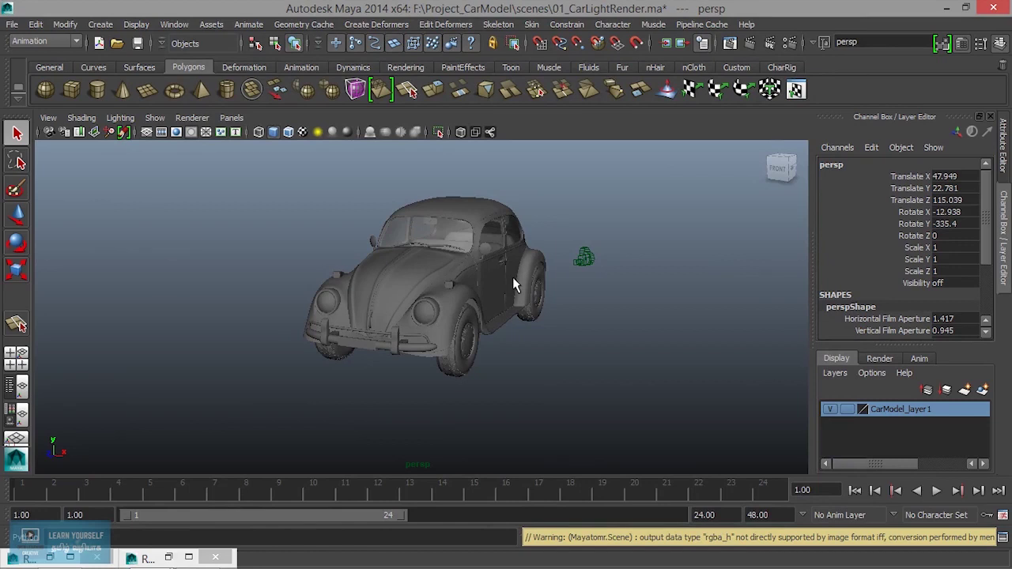
Step: Rename camera1 to RenderCam1 in the Channel Box
{"action": "left_click", "coordinate": [584, 256]}
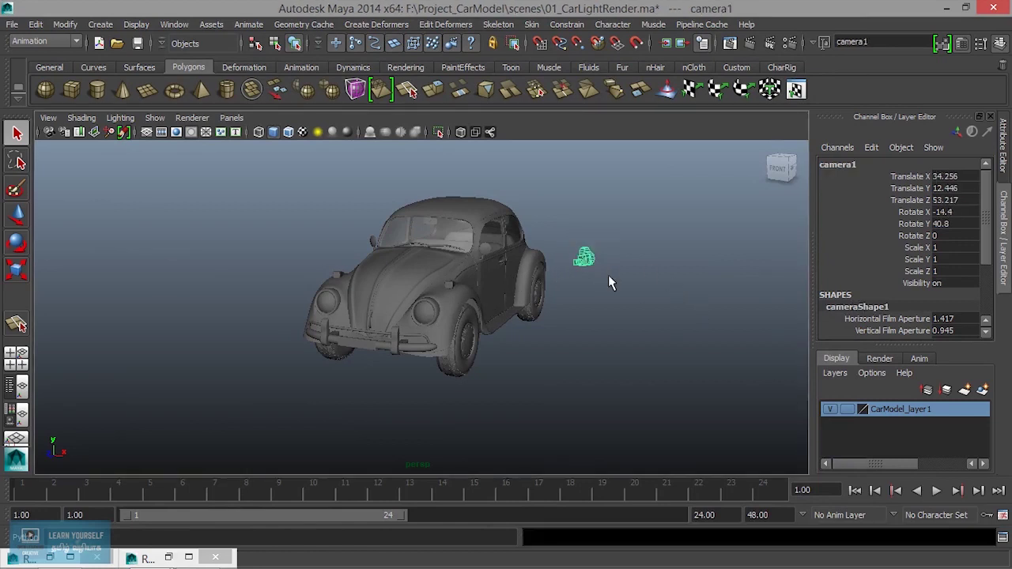
{"action": "double_click", "coordinate": [826, 165]}
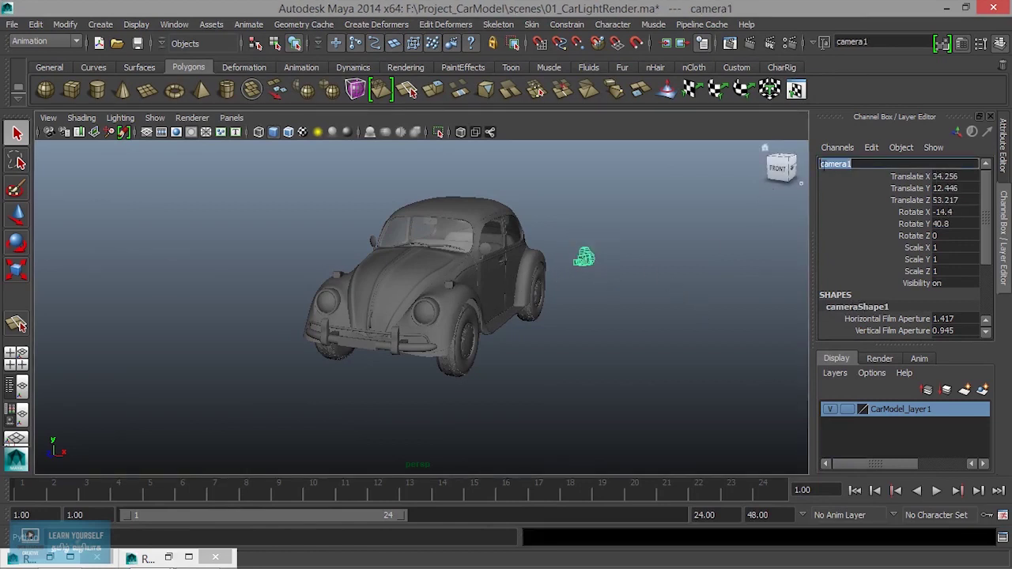
{"action": "left_click", "coordinate": [821, 164]}
{"action": "type", "text": "Render"}
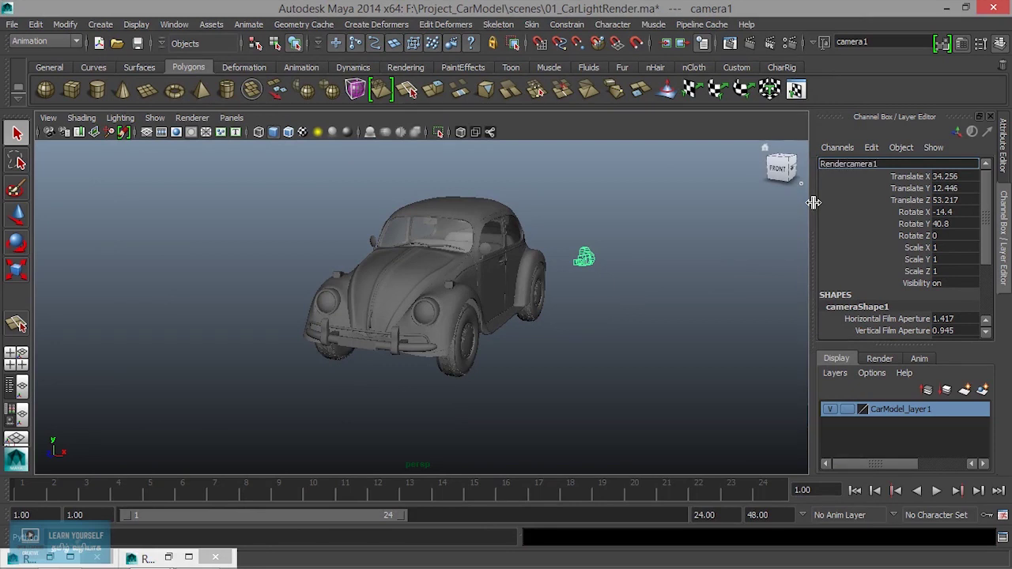
{"action": "key", "text": "Delete"}
{"action": "type", "text": "C"}
{"action": "key", "text": "Return"}
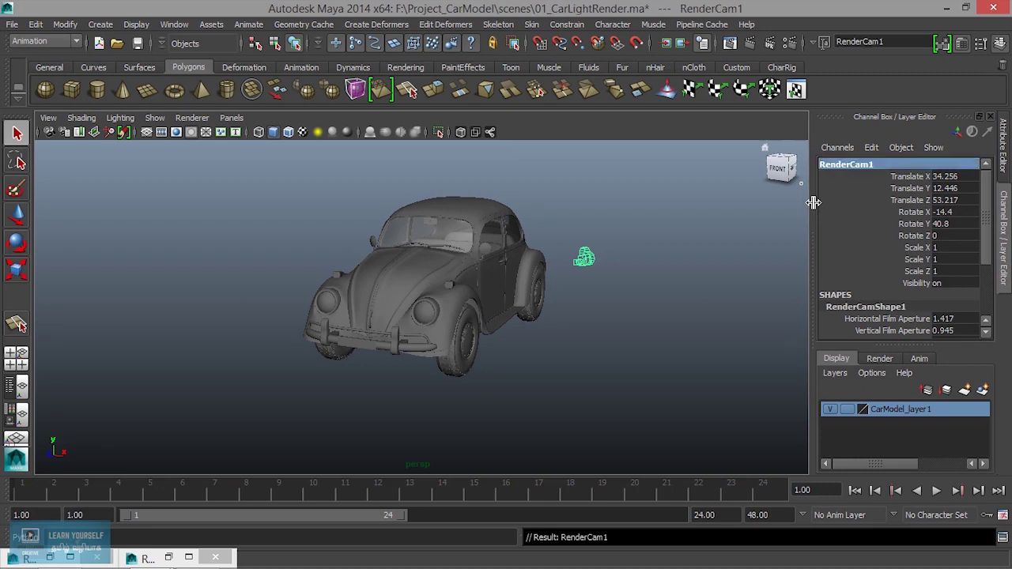
Step: Reselect RenderCam1 and pick its translate and rotate channels in the Channel Box
{"action": "left_click", "coordinate": [642, 361]}
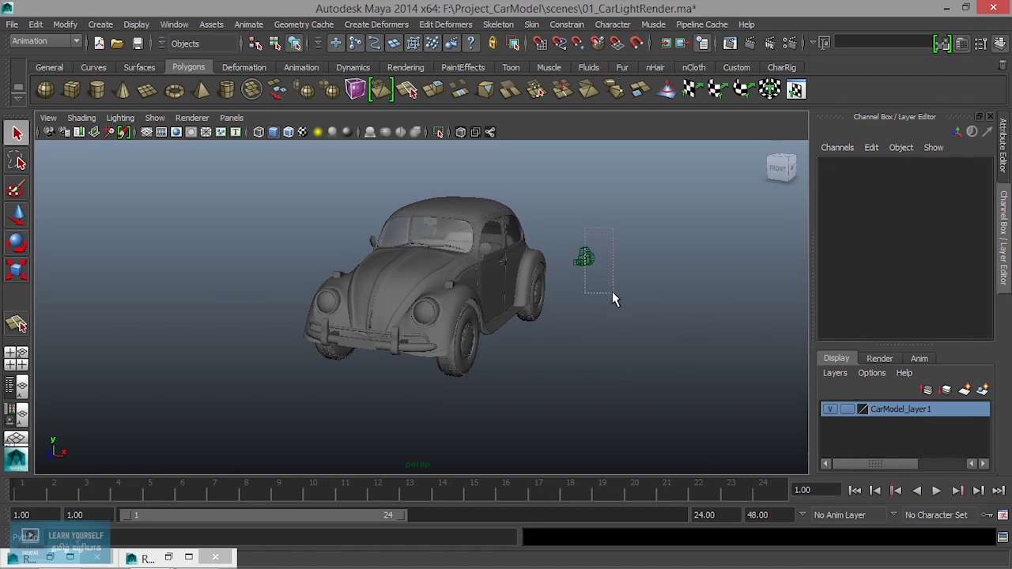
{"action": "left_click_drag", "start_coordinate": [612, 293], "coordinate": [625, 342]}
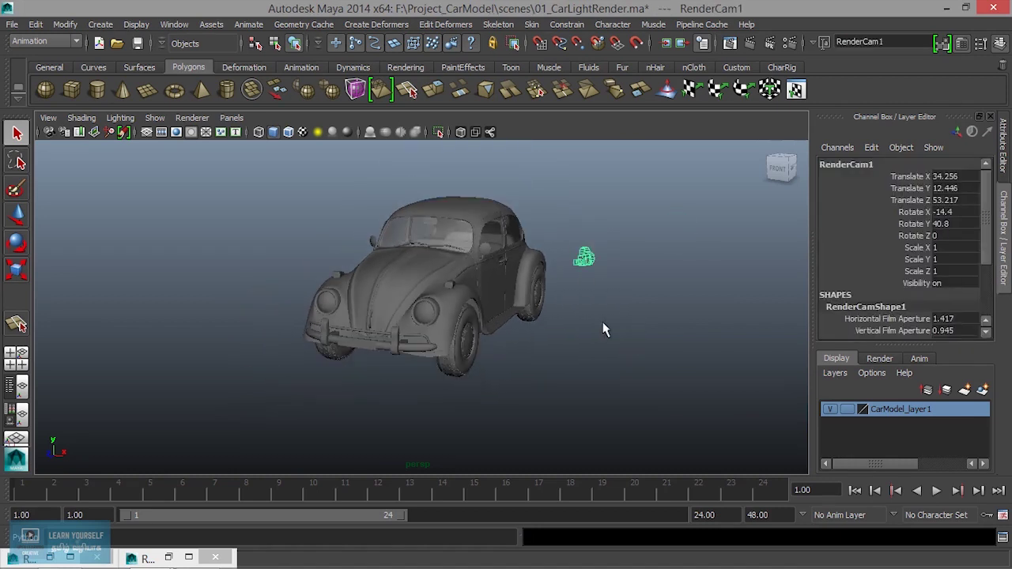
{"action": "left_click_drag", "start_coordinate": [531, 344], "coordinate": [601, 310], "text": "alt"}
{"action": "left_click_drag", "start_coordinate": [922, 177], "coordinate": [922, 238]}
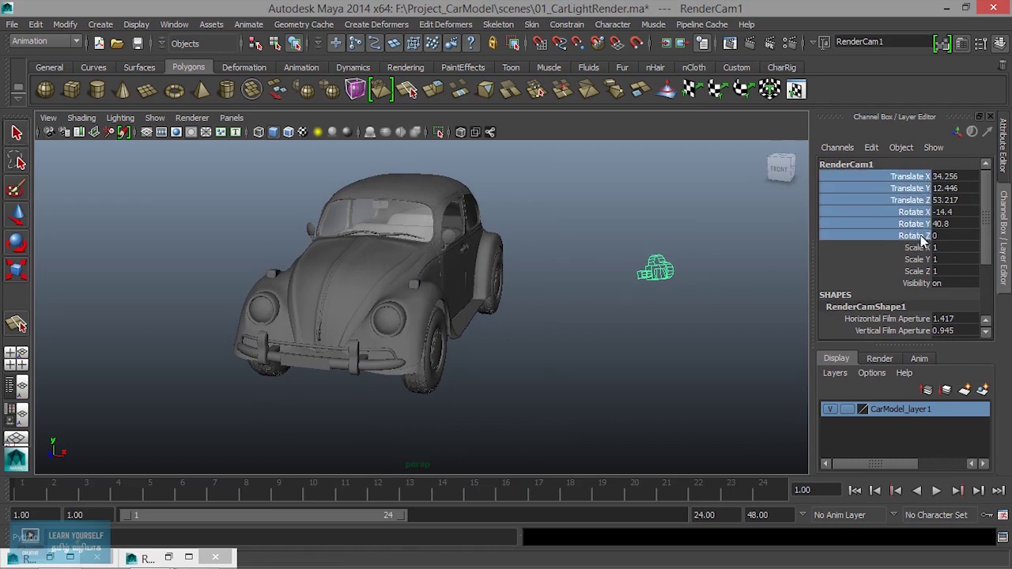
Step: Lock RenderCam1's Translate X through Visibility channels with Lock Selected
{"action": "left_click_drag", "start_coordinate": [922, 239], "coordinate": [919, 279]}
{"action": "right_click", "coordinate": [918, 278]}
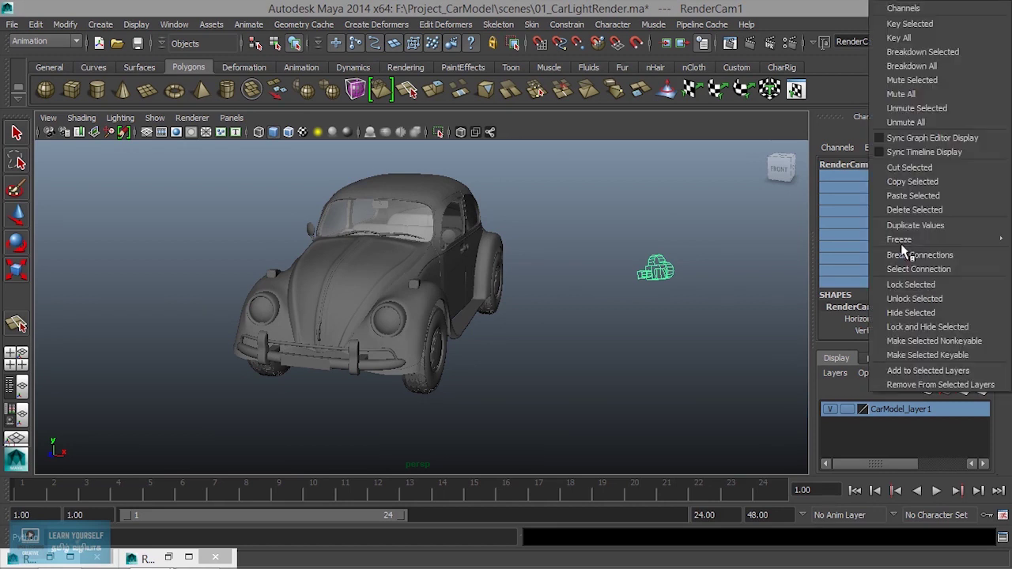
{"action": "left_click", "coordinate": [913, 288]}
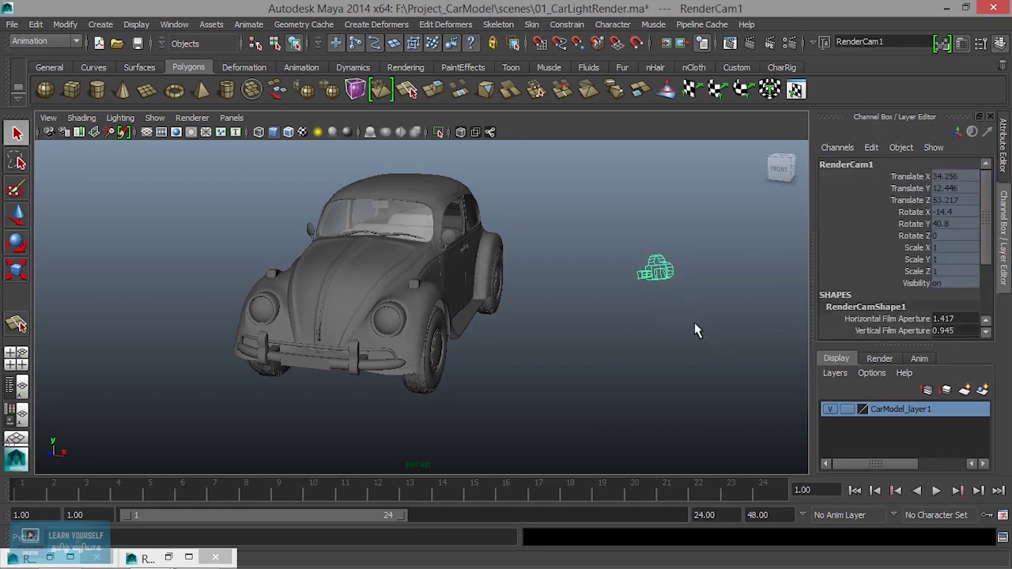
{"action": "left_click_drag", "start_coordinate": [693, 315], "coordinate": [514, 331], "text": "alt"}
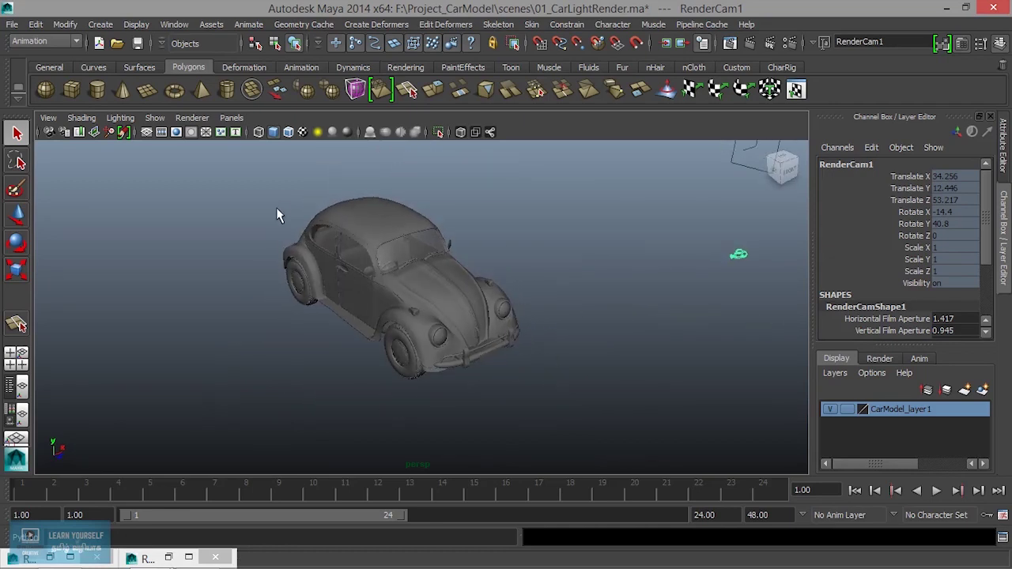
Step: Create a polygon plane and scale it up interactively beneath the car
{"action": "left_click", "coordinate": [147, 90]}
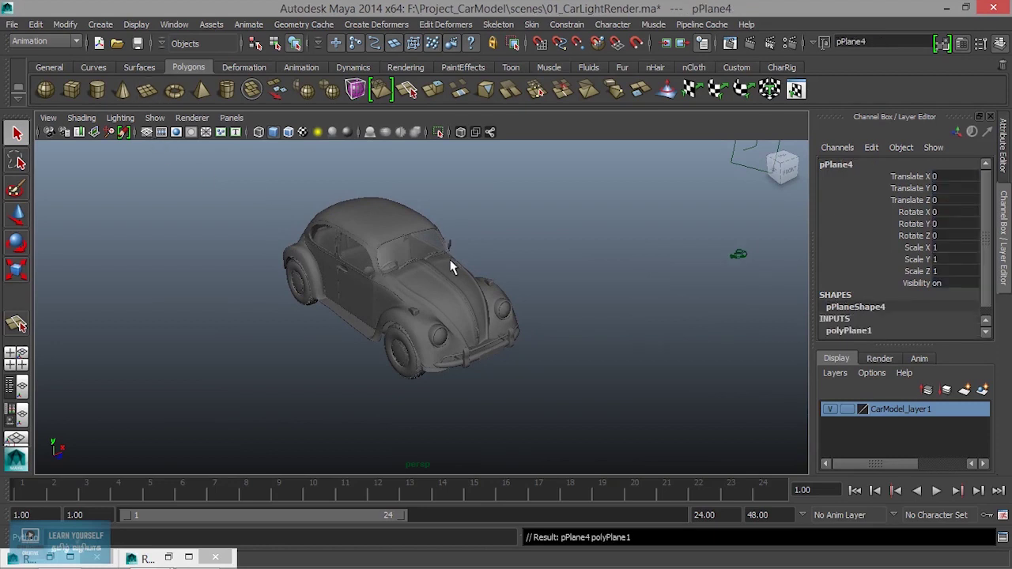
{"action": "key", "text": "r"}
{"action": "left_click_drag", "start_coordinate": [385, 271], "coordinate": [452, 318]}
{"action": "left_click_drag", "start_coordinate": [385, 271], "coordinate": [524, 334]}
Step: Set the plane's Scale X, Y and Z to 400 in the Channel Box
{"action": "scroll", "coordinate": [512, 330], "scroll_direction": "down", "scroll_amount": 5}
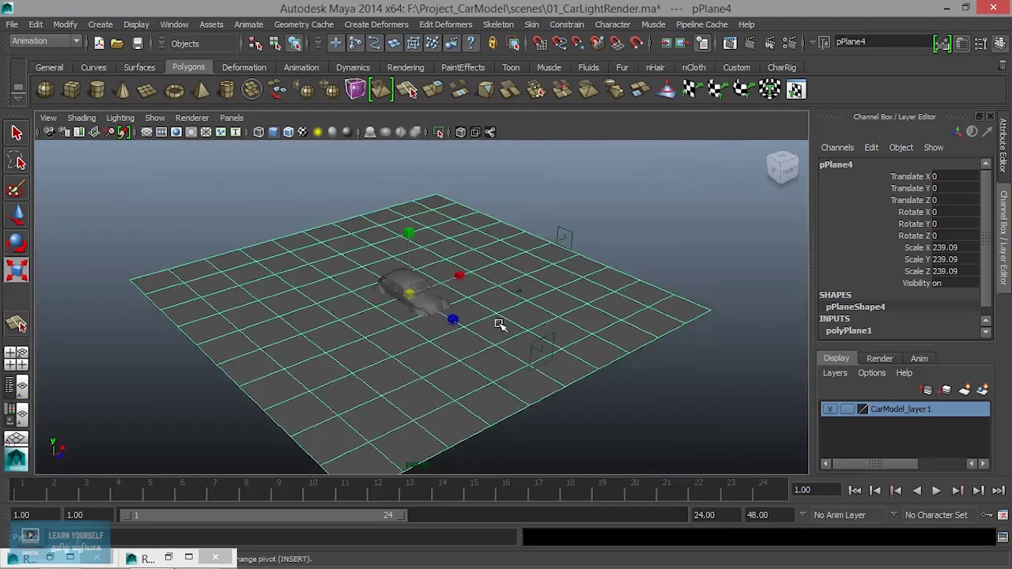
{"action": "left_click", "coordinate": [966, 248]}
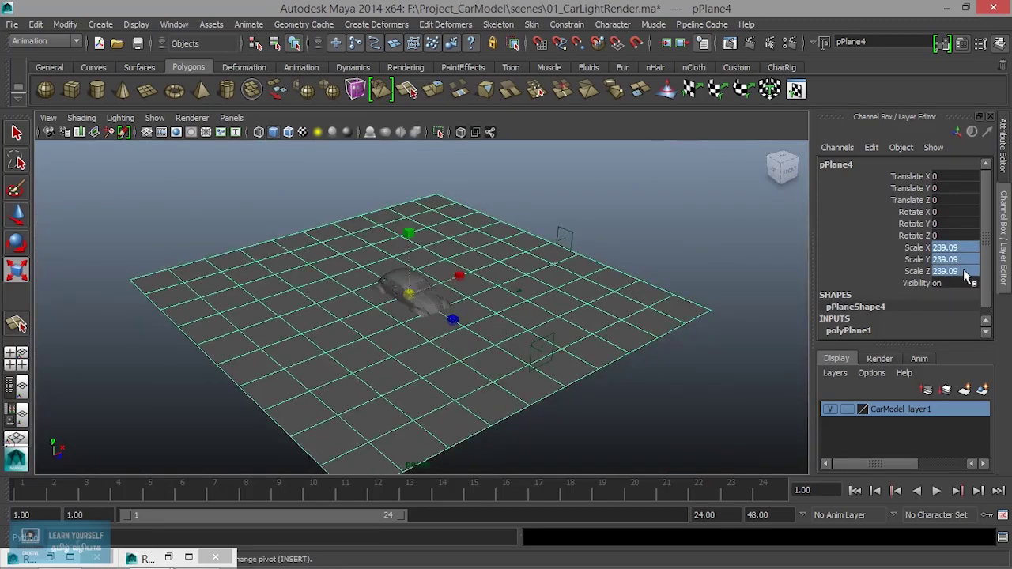
{"action": "left_click", "coordinate": [963, 269]}
{"action": "type", "text": "400"}
{"action": "key", "text": "Return"}
{"action": "scroll", "coordinate": [712, 418], "scroll_direction": "up", "scroll_amount": 3}
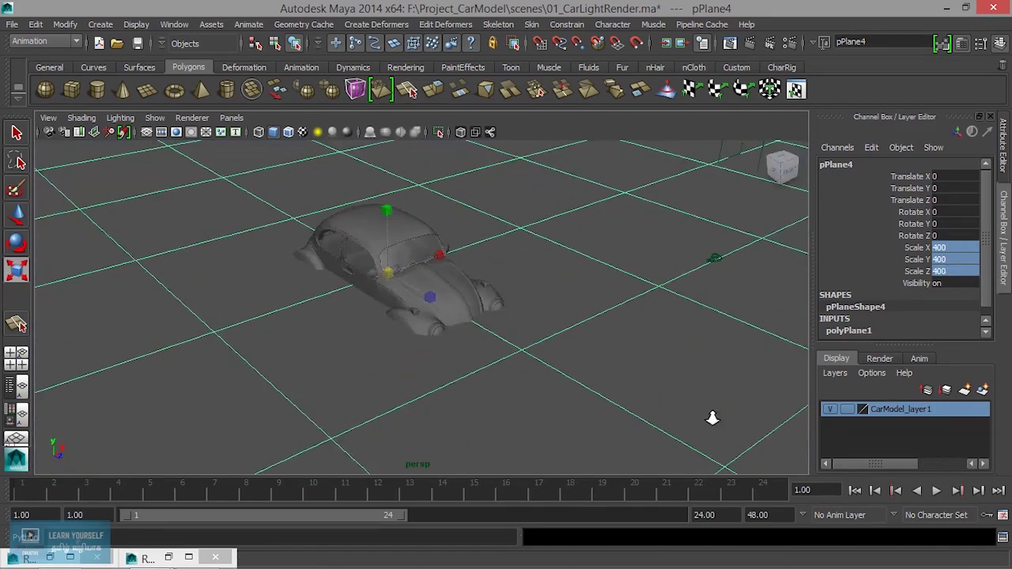
{"action": "left_click", "coordinate": [231, 118]}
{"action": "mouse_move", "coordinate": [257, 135]}
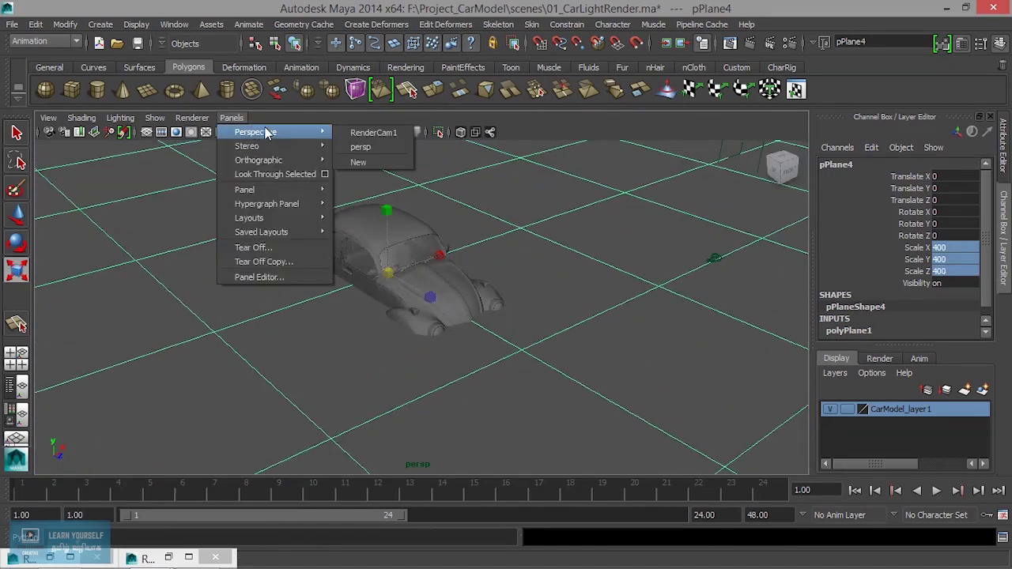
Step: Through RenderCam1, drag the plane down beneath the car, then return to persp
{"action": "left_click", "coordinate": [368, 134]}
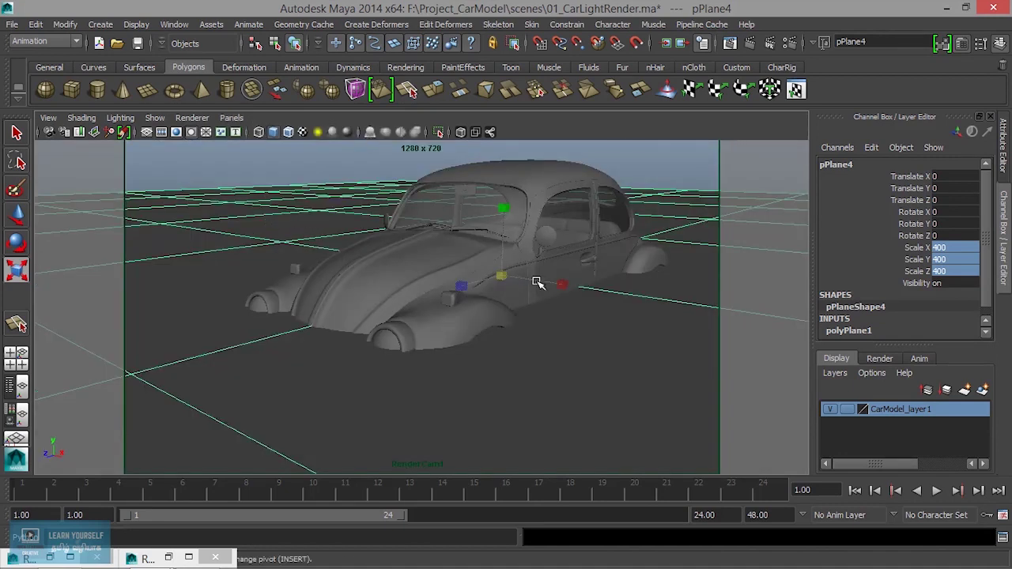
{"action": "key", "text": "w"}
{"action": "left_click_drag", "start_coordinate": [506, 234], "coordinate": [510, 314]}
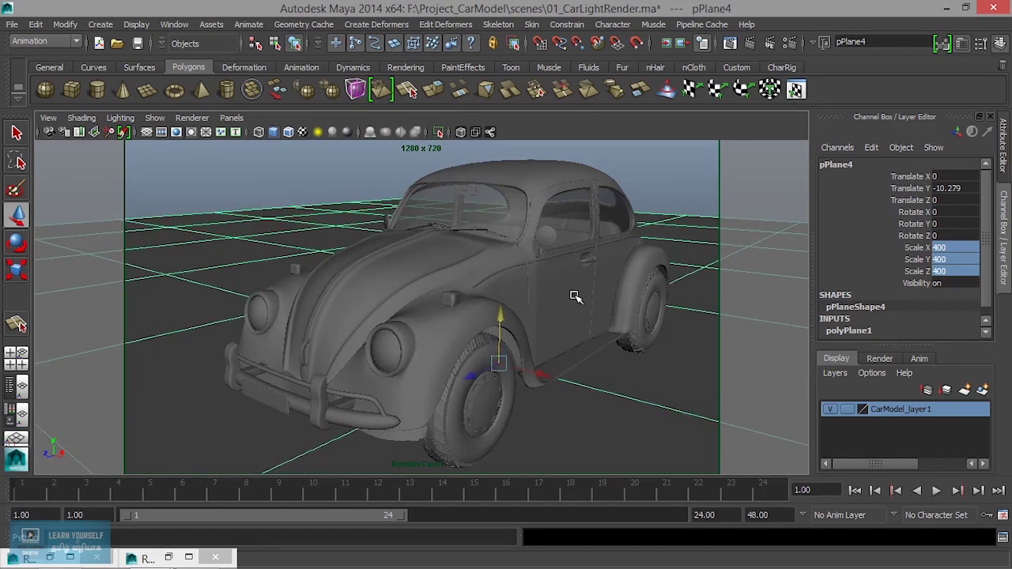
{"action": "left_click", "coordinate": [232, 117]}
{"action": "mouse_move", "coordinate": [269, 133]}
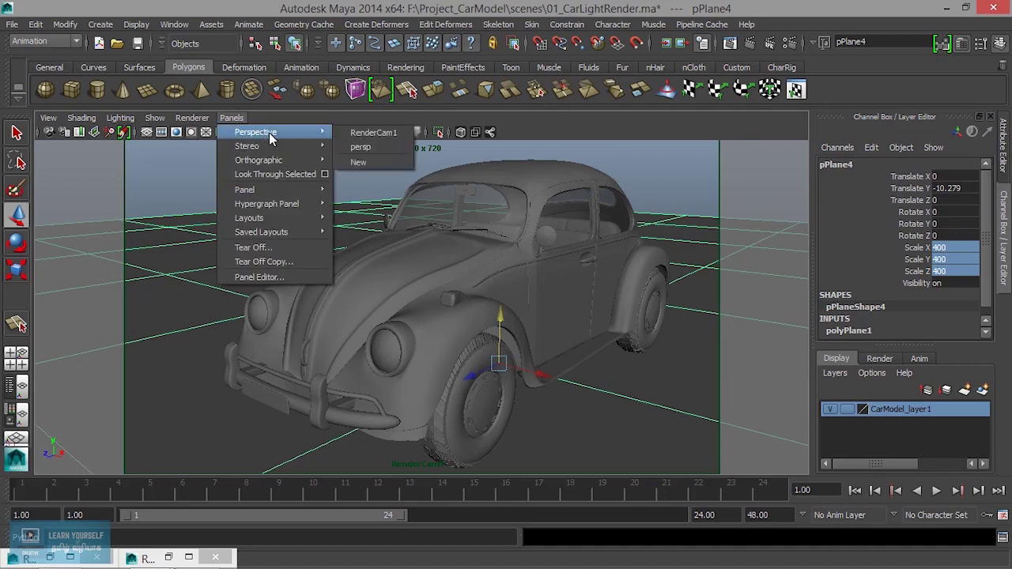
{"action": "left_click", "coordinate": [374, 148]}
Step: In the maximized side view, lower the plane to just under the wheels (Translate Y -10.72)
{"action": "key", "text": "space"}
{"action": "key", "text": "f"}
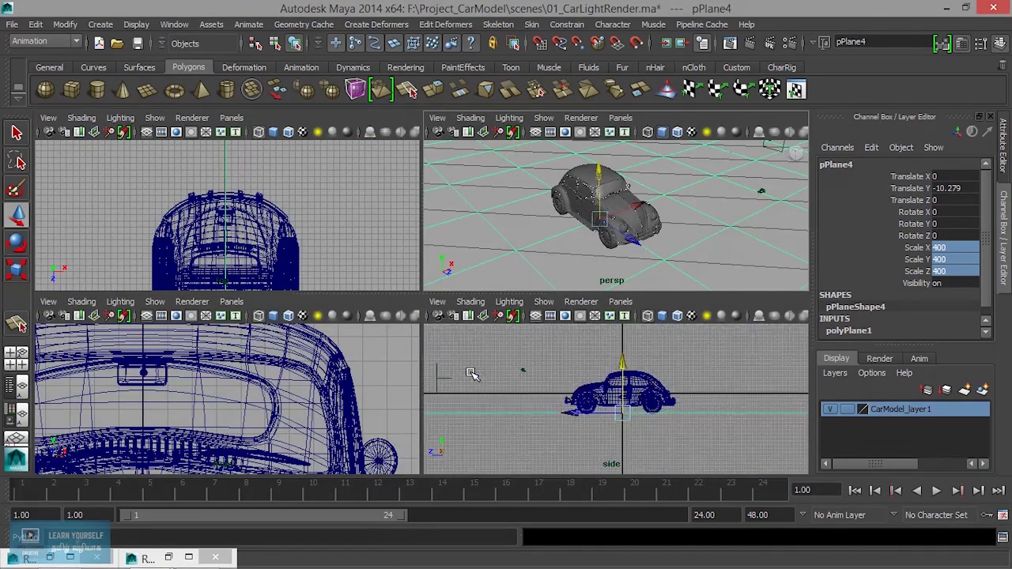
{"action": "key", "text": "space"}
{"action": "scroll", "coordinate": [498, 384], "scroll_direction": "up", "scroll_amount": 8}
{"action": "left_click_drag", "start_coordinate": [421, 259], "coordinate": [422, 266]}
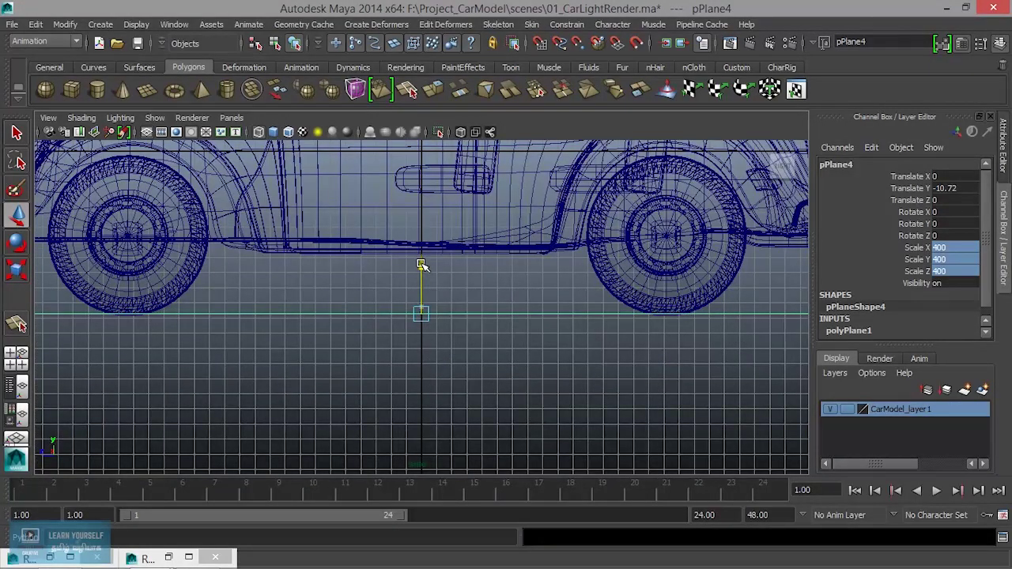
{"action": "scroll", "coordinate": [478, 311], "scroll_direction": "up", "scroll_amount": 2}
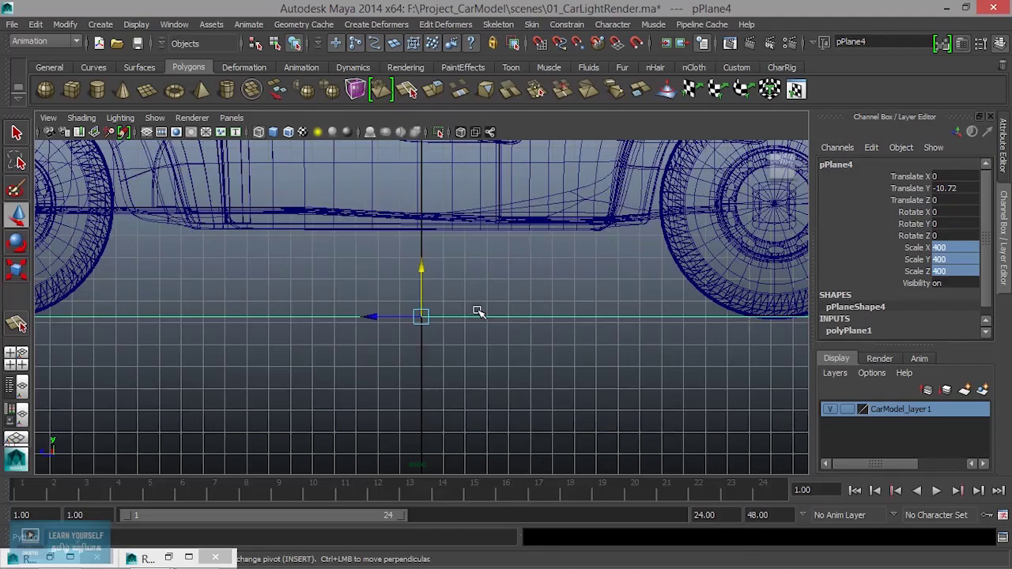
{"action": "scroll", "coordinate": [480, 312], "scroll_direction": "down", "scroll_amount": 4}
{"action": "key", "text": "space"}
{"action": "key", "text": "space"}
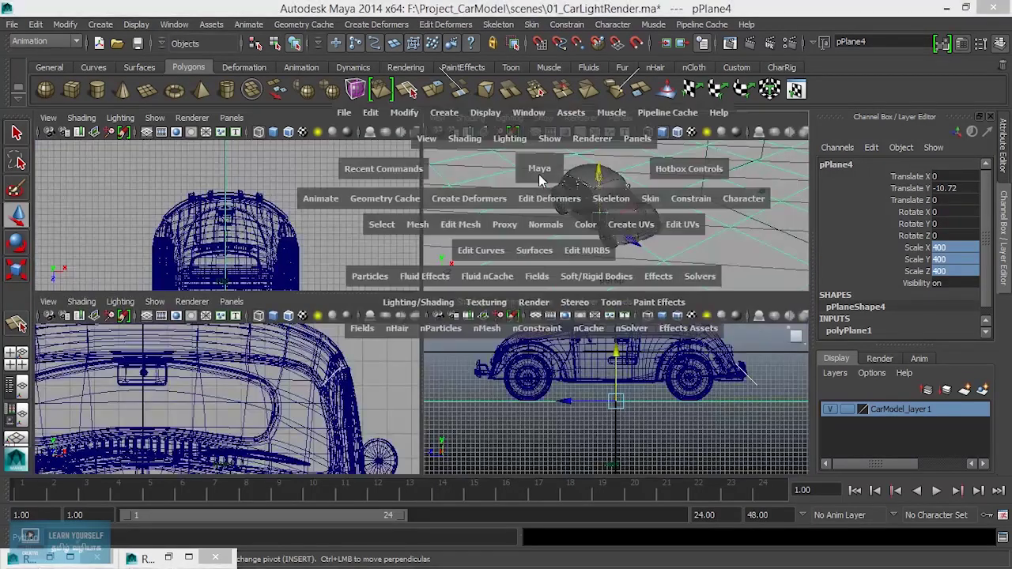
Step: Back in RenderCam1, rotate the plane 31.24 on Y and deselect it
{"action": "left_click", "coordinate": [232, 118]}
{"action": "mouse_move", "coordinate": [338, 136]}
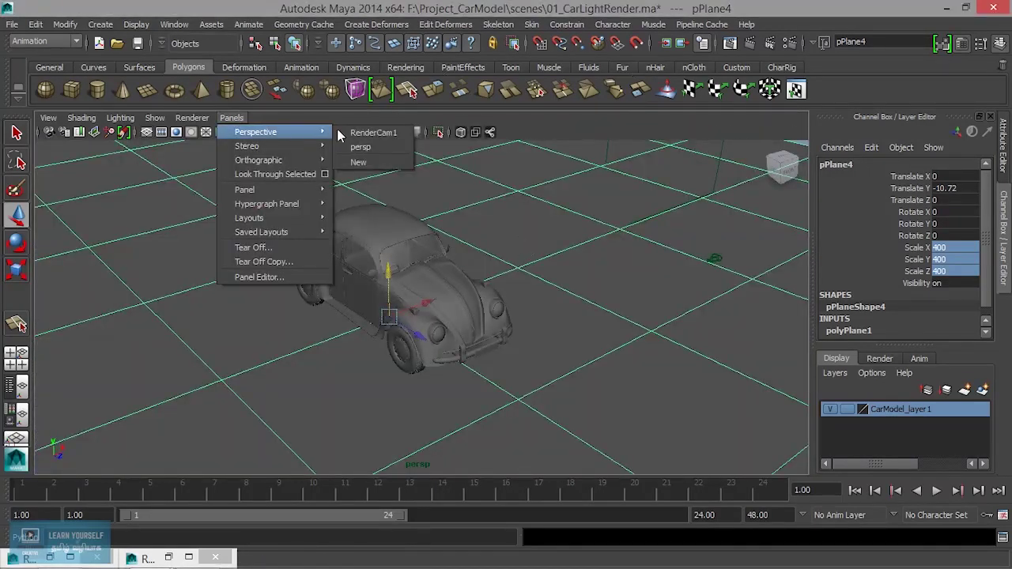
{"action": "left_click", "coordinate": [373, 133]}
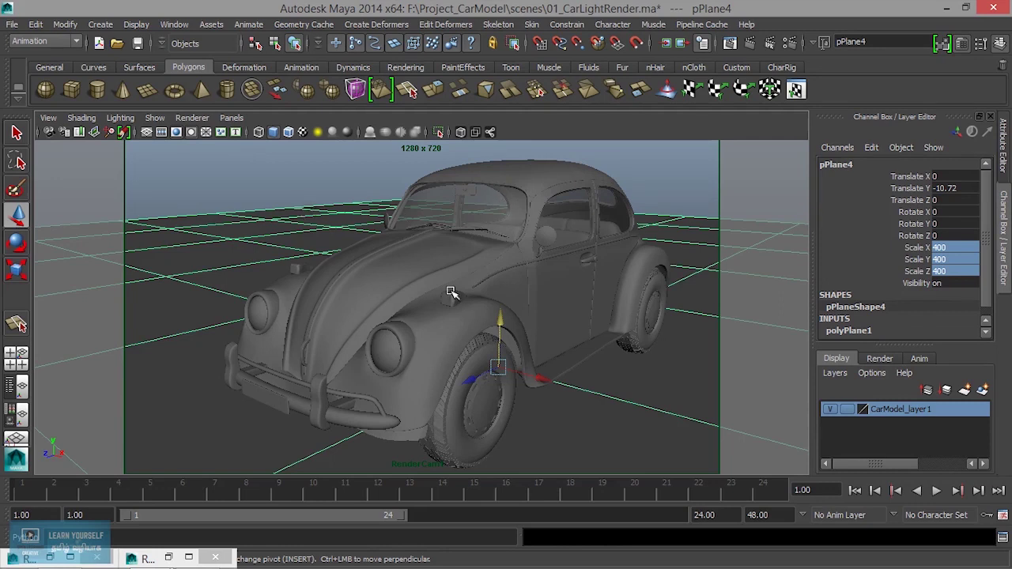
{"action": "key", "text": "e"}
{"action": "left_click_drag", "start_coordinate": [515, 399], "coordinate": [547, 384]}
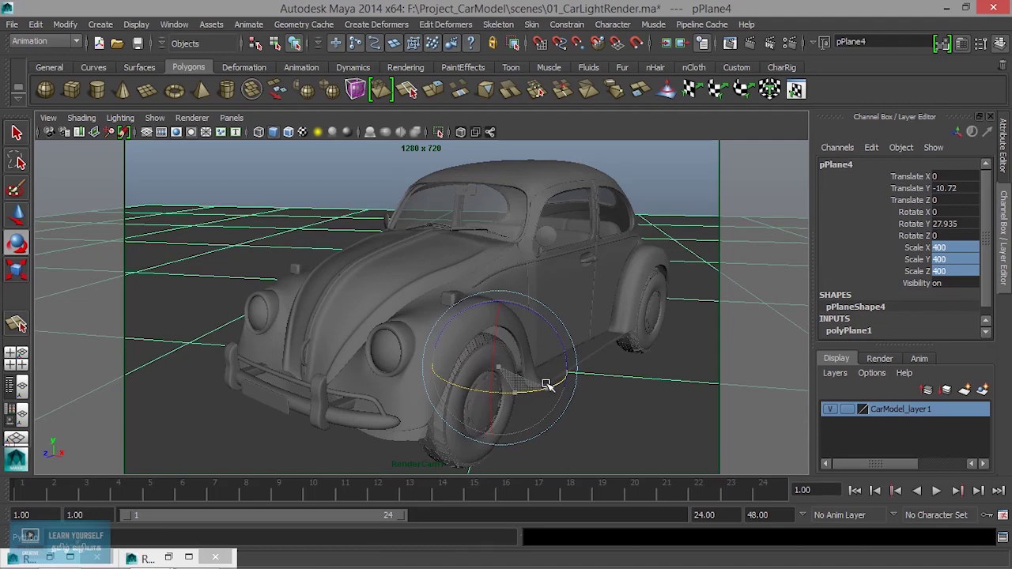
{"action": "left_click_drag", "start_coordinate": [546, 385], "coordinate": [550, 384]}
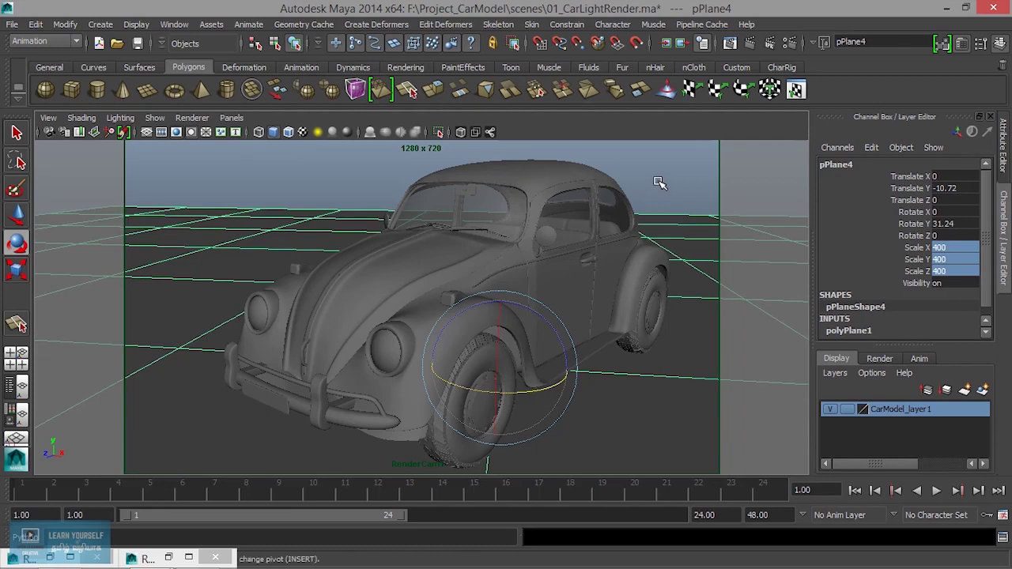
{"action": "left_click", "coordinate": [655, 244]}
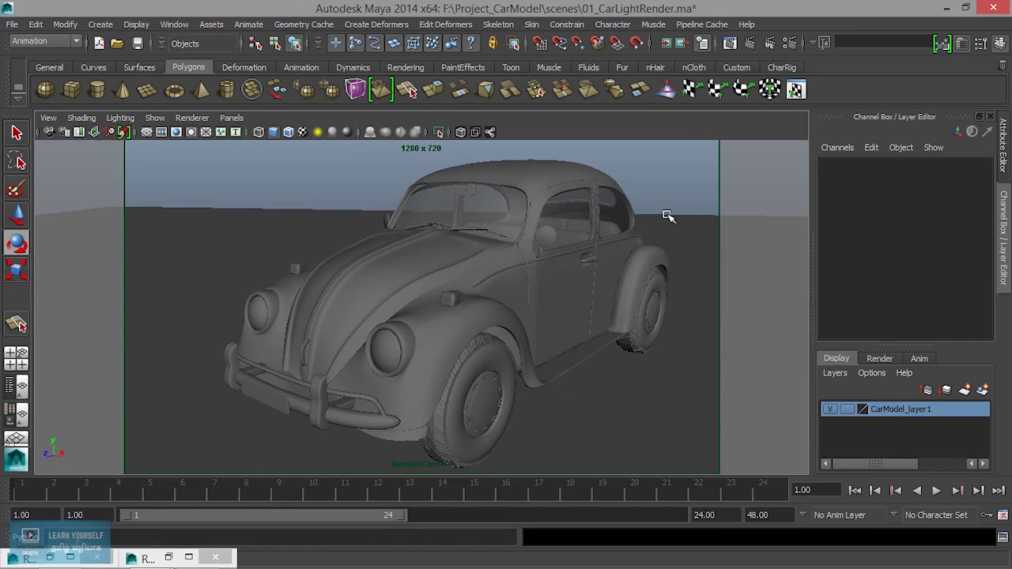
{"action": "key", "text": "space"}
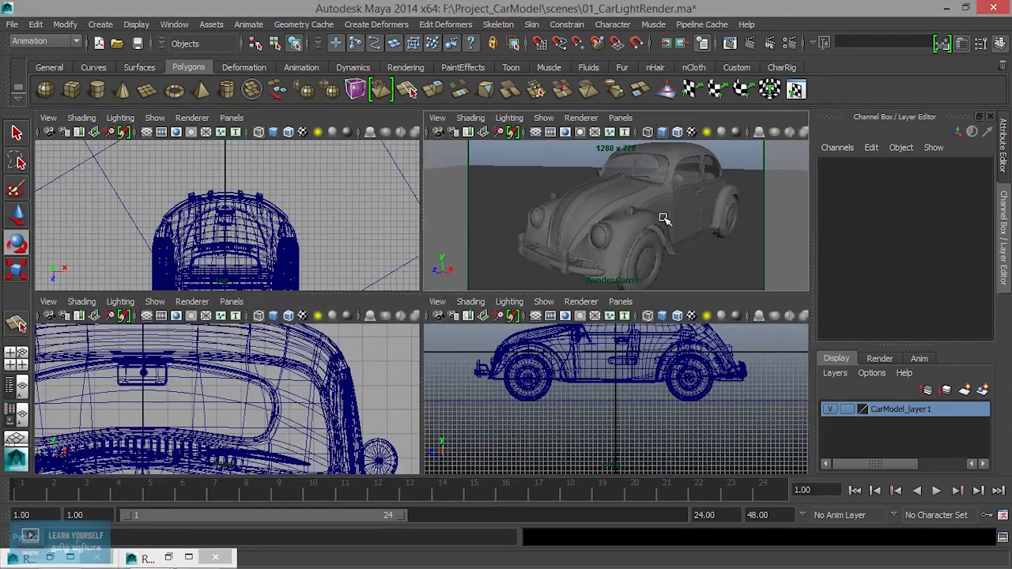
{"action": "key", "text": "space"}
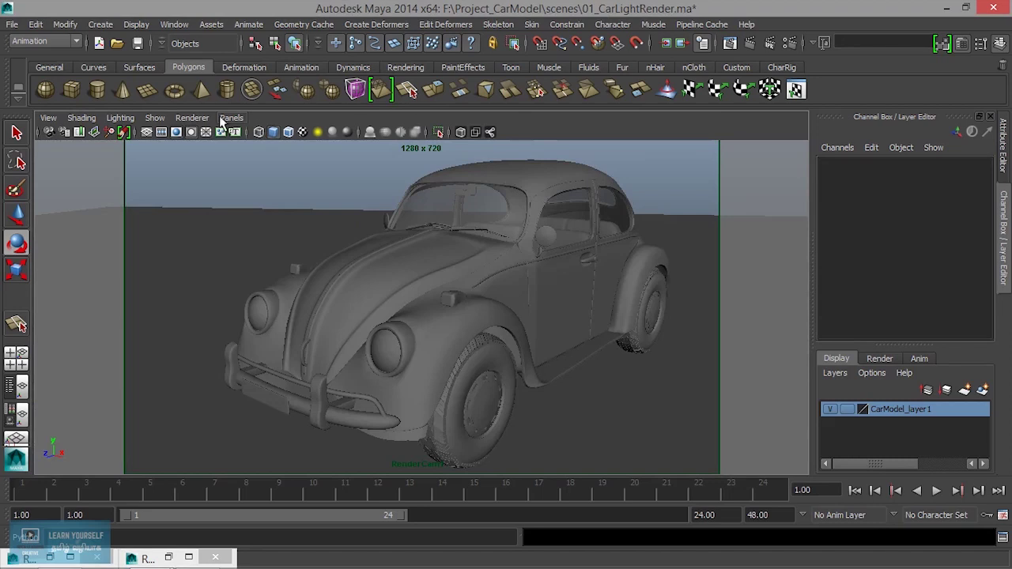
Step: In the persp view, select the vertices along the plane's far edge in vertex mode
{"action": "left_click", "coordinate": [229, 118]}
{"action": "mouse_move", "coordinate": [253, 131]}
{"action": "left_click", "coordinate": [360, 144]}
{"action": "left_click_drag", "start_coordinate": [513, 224], "coordinate": [395, 290], "text": "alt"}
{"action": "right_click_drag", "start_coordinate": [395, 290], "coordinate": [340, 232]}
{"action": "left_click_drag", "start_coordinate": [404, 277], "coordinate": [356, 261], "text": "alt"}
{"action": "left_click_drag", "start_coordinate": [300, 248], "coordinate": [398, 411]}
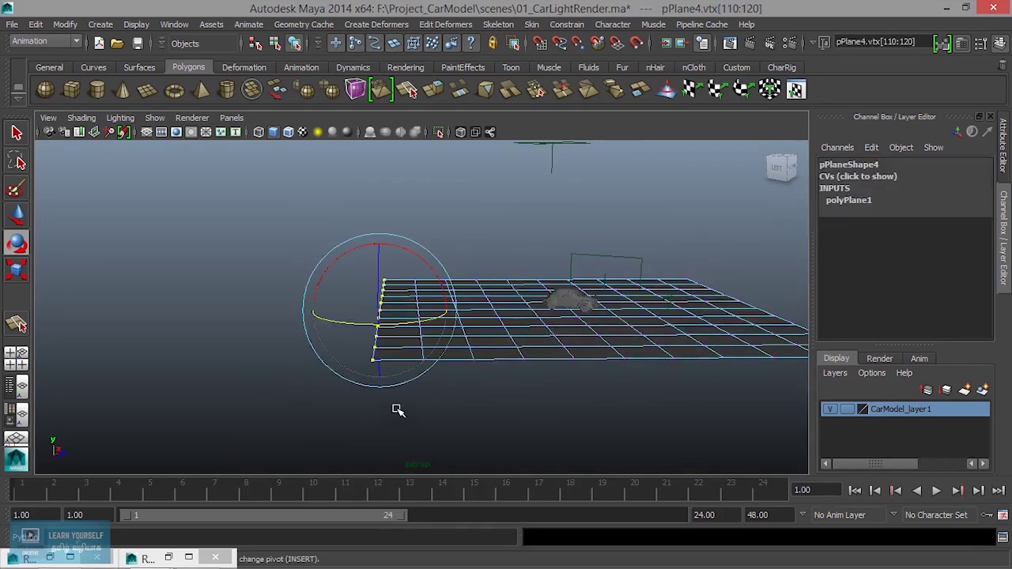
Step: Move the edge vertices outward and up to bend the plane into a backdrop wall
{"action": "key", "text": "w"}
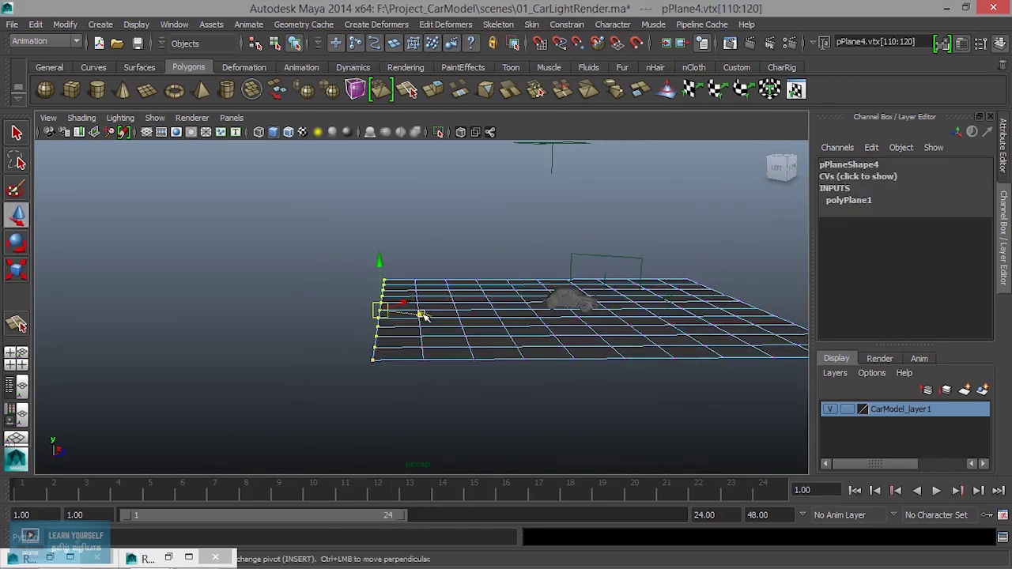
{"action": "left_click_drag", "start_coordinate": [423, 317], "coordinate": [479, 281]}
{"action": "left_click_drag", "start_coordinate": [473, 232], "coordinate": [396, 231]}
{"action": "left_click_drag", "start_coordinate": [385, 271], "coordinate": [420, 344], "text": "alt"}
{"action": "left_click_drag", "start_coordinate": [359, 262], "coordinate": [389, 159]}
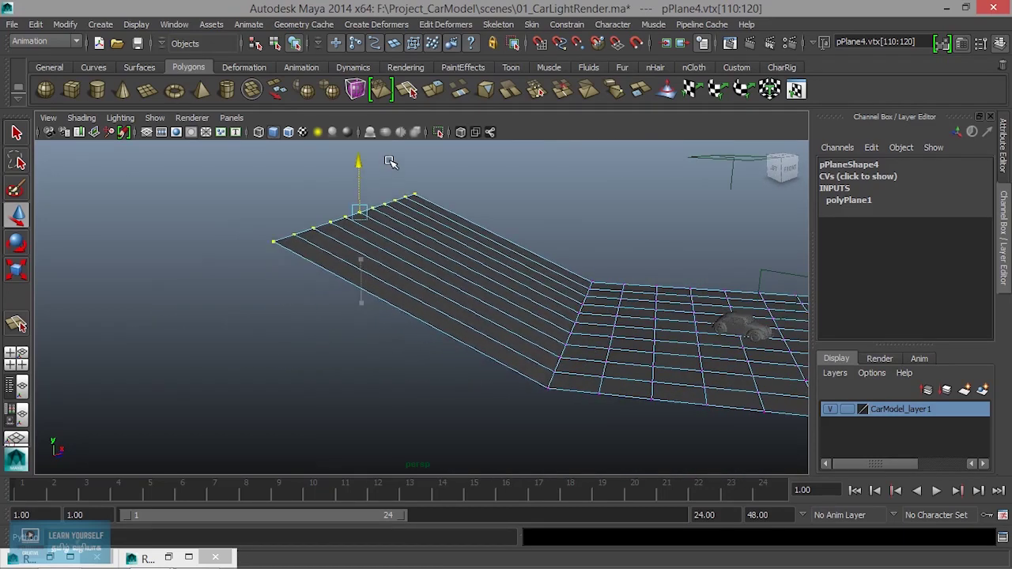
Step: Check the new backdrop through RenderCam1, then return to the persp camera
{"action": "left_click", "coordinate": [232, 118]}
{"action": "mouse_move", "coordinate": [273, 132]}
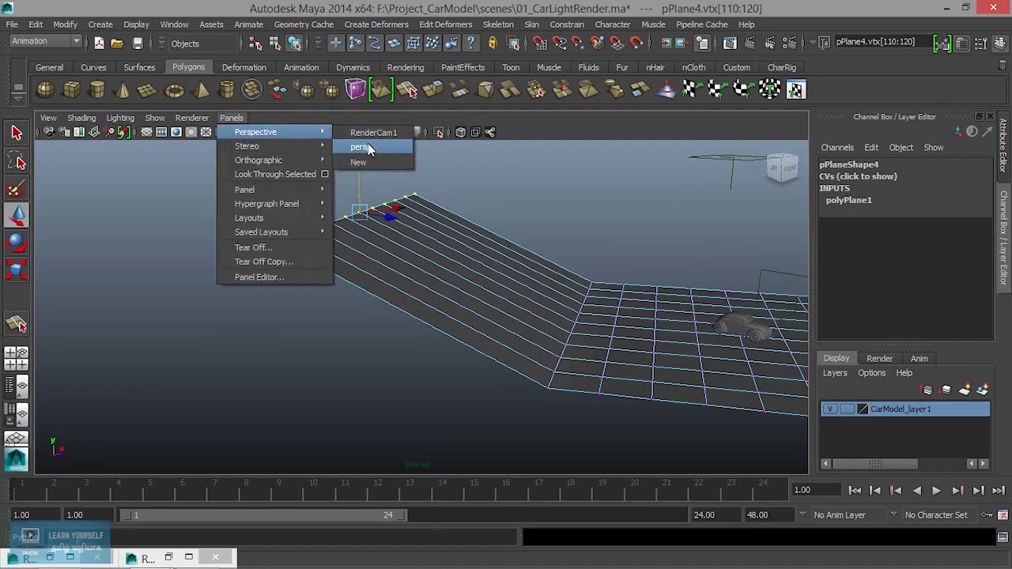
{"action": "left_click", "coordinate": [370, 133]}
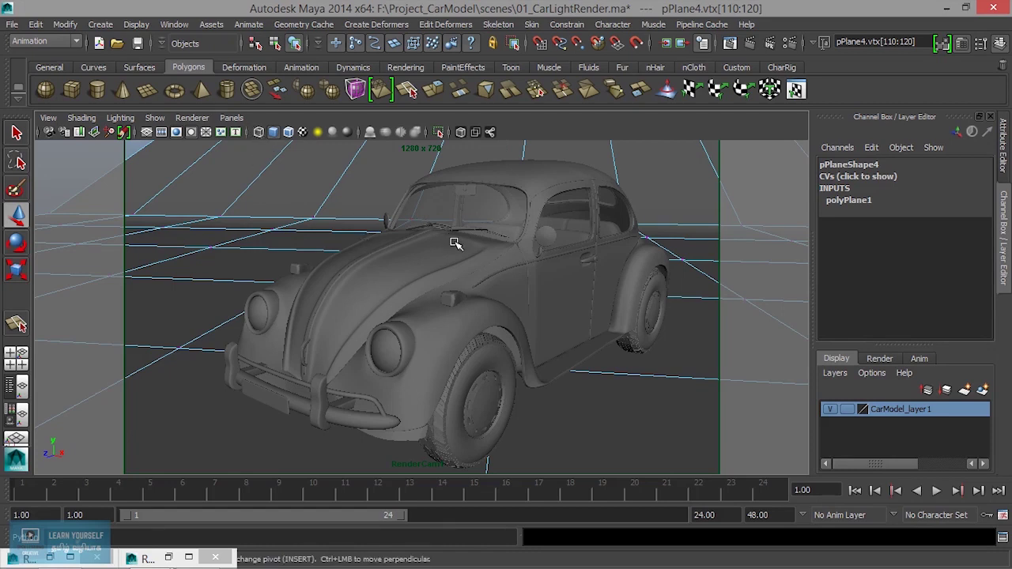
{"action": "left_click", "coordinate": [232, 117]}
{"action": "mouse_move", "coordinate": [278, 135]}
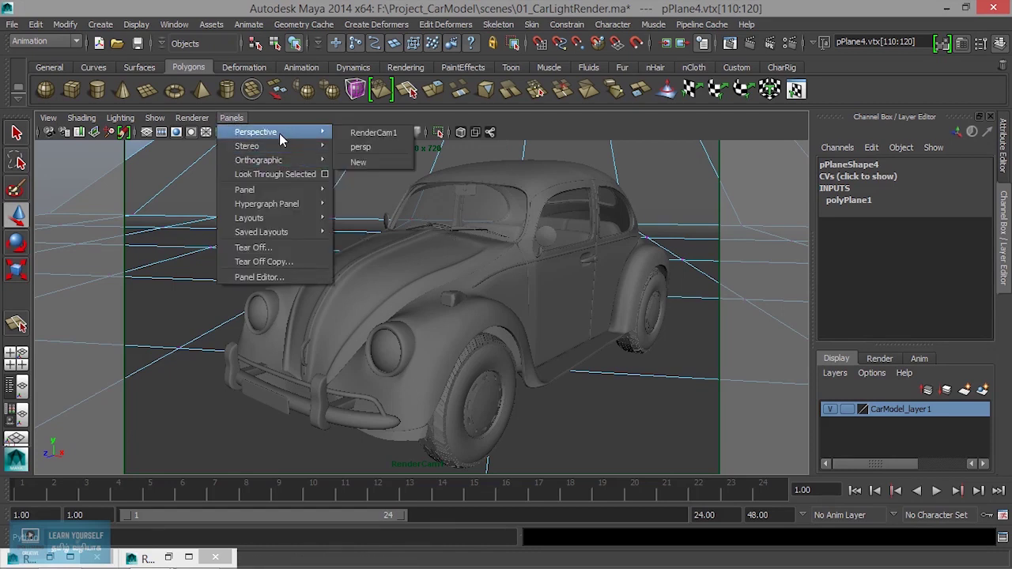
{"action": "left_click", "coordinate": [361, 148]}
Step: Return to object mode and select the bent floor plane
{"action": "key", "text": "r"}
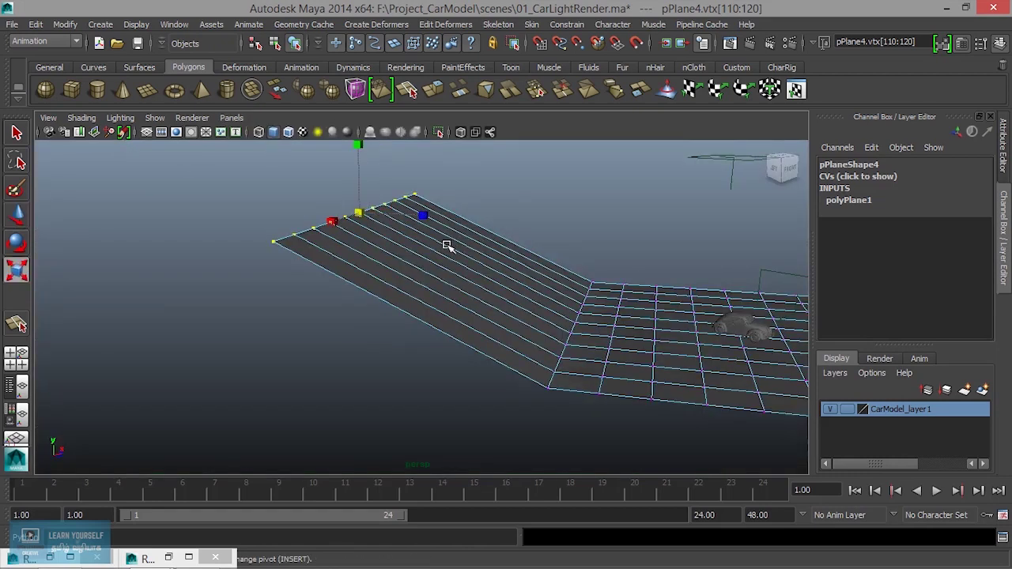
{"action": "left_click_drag", "start_coordinate": [447, 242], "coordinate": [355, 258], "text": "alt"}
{"action": "left_click_drag", "start_coordinate": [380, 215], "coordinate": [366, 282], "text": "alt"}
{"action": "middle_click_drag", "start_coordinate": [366, 282], "coordinate": [377, 173], "text": "alt"}
{"action": "left_click_drag", "start_coordinate": [378, 173], "coordinate": [517, 242], "text": "alt"}
{"action": "right_click_drag", "start_coordinate": [517, 242], "coordinate": [577, 212]}
{"action": "left_click", "coordinate": [512, 241]}
{"action": "mouse_move", "coordinate": [422, 266]}
{"action": "left_mouse_down", "text": "alt"}
{"action": "mouse_move", "coordinate": [537, 242]}
{"action": "mouse_move", "coordinate": [473, 296]}
{"action": "mouse_move", "coordinate": [427, 261]}
{"action": "left_mouse_up", "text": "alt"}
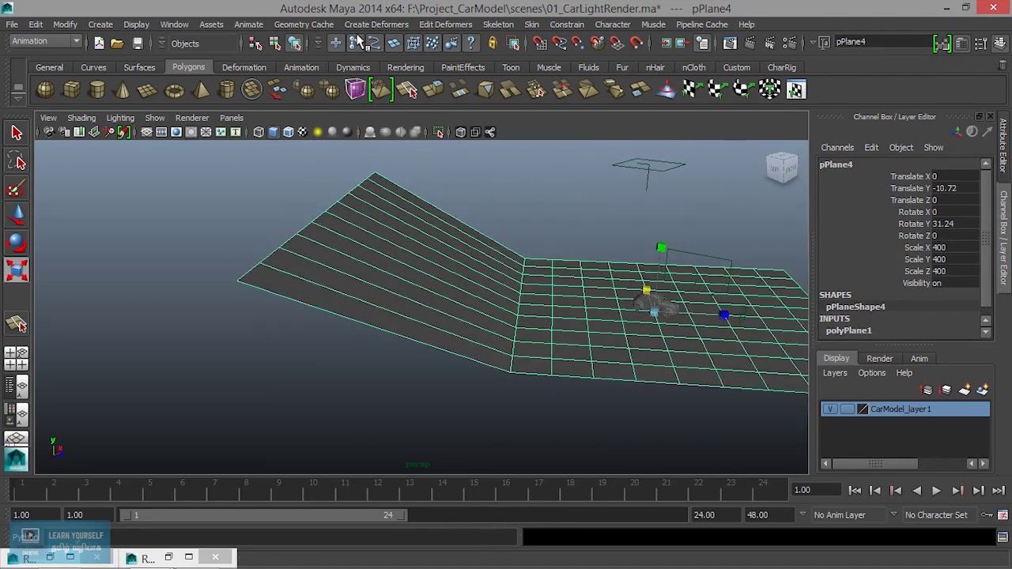
{"action": "left_click_drag", "start_coordinate": [372, 198], "coordinate": [480, 339], "text": "alt"}
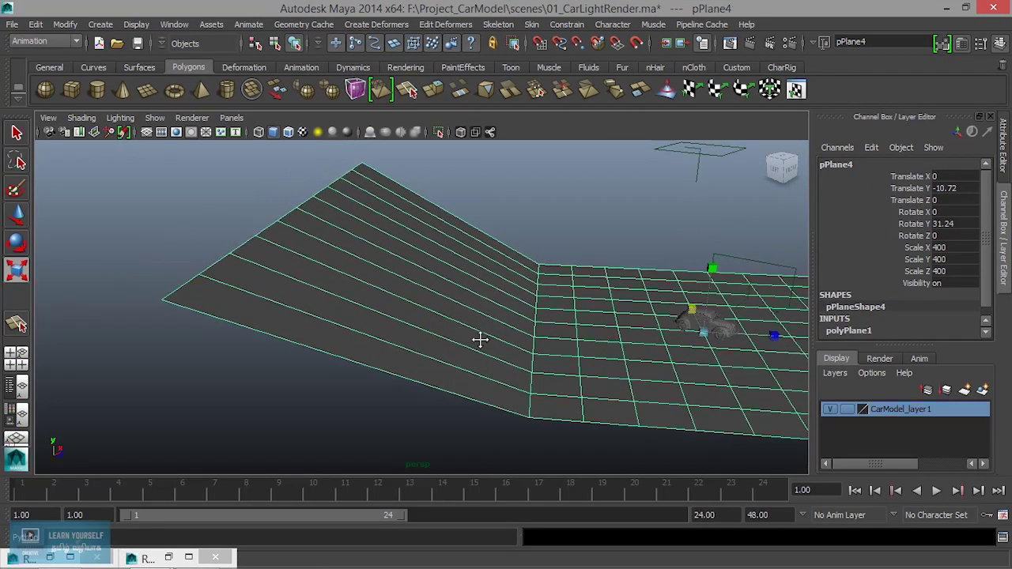
Step: Switch to the Polygons menu set and insert five edge loops across the plane
{"action": "left_click", "coordinate": [41, 44]}
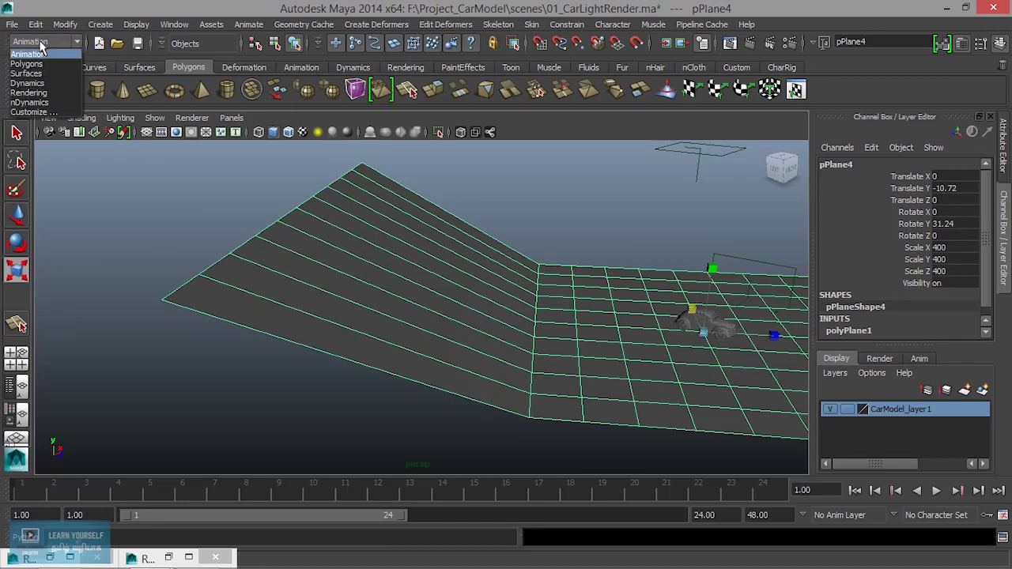
{"action": "left_click", "coordinate": [46, 65]}
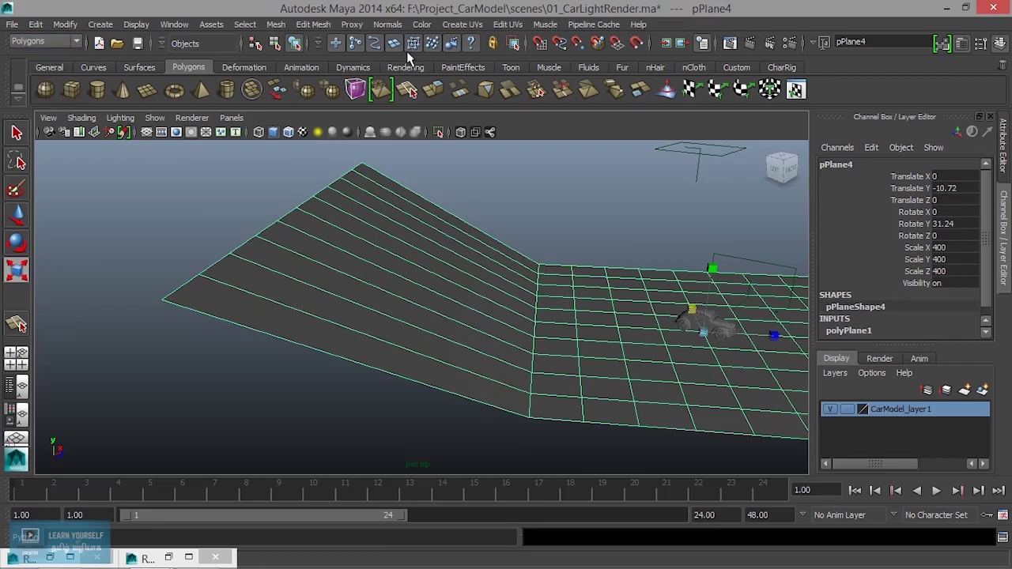
{"action": "left_click", "coordinate": [313, 25]}
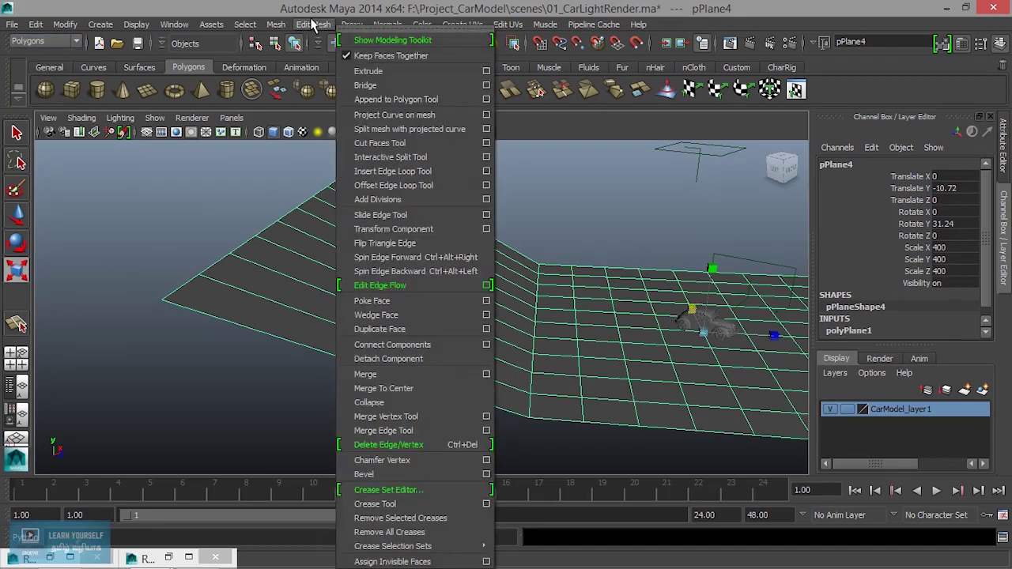
{"action": "left_click", "coordinate": [487, 171]}
{"action": "left_click", "coordinate": [190, 240]}
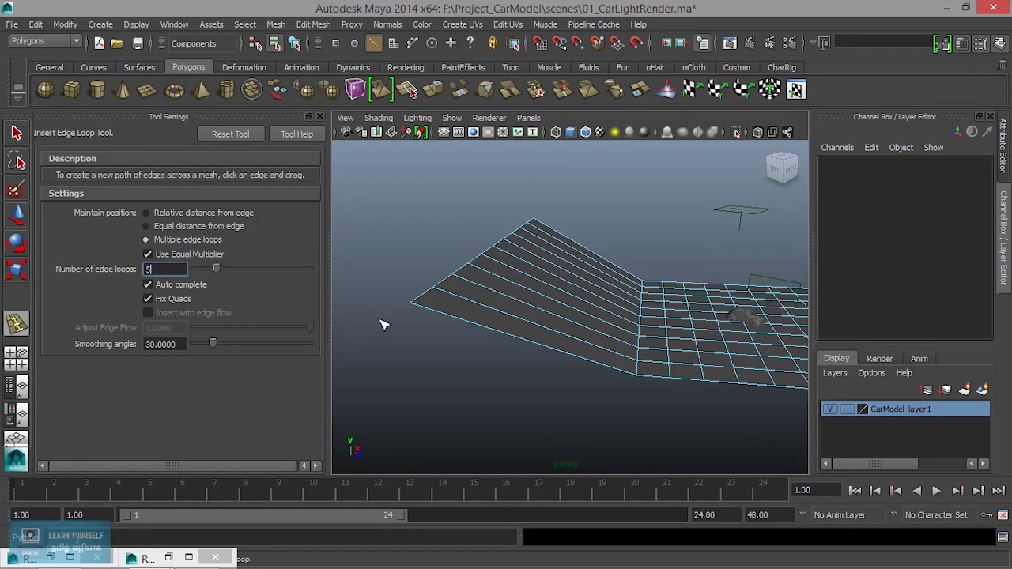
{"action": "type", "text": "5"}
{"action": "left_click", "coordinate": [571, 365]}
{"action": "left_click_drag", "start_coordinate": [569, 355], "coordinate": [506, 374], "text": "alt"}
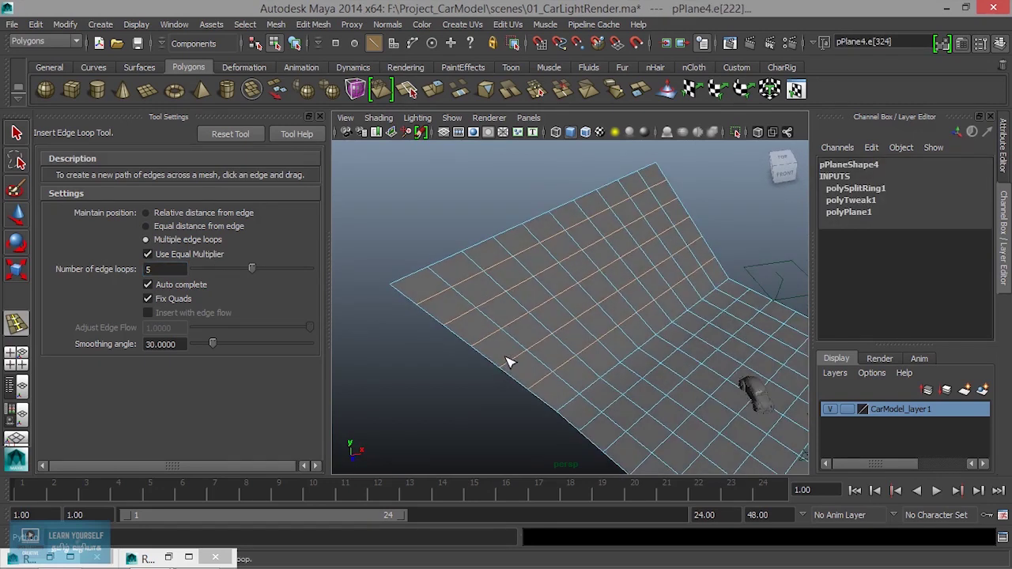
{"action": "left_click_drag", "start_coordinate": [537, 364], "coordinate": [560, 331], "text": "alt"}
Step: Select the plane's edge along the crease where the floor meets the wall
{"action": "left_click", "coordinate": [17, 133]}
{"action": "right_click_drag", "start_coordinate": [499, 287], "coordinate": [556, 215]}
{"action": "left_click", "coordinate": [598, 314]}
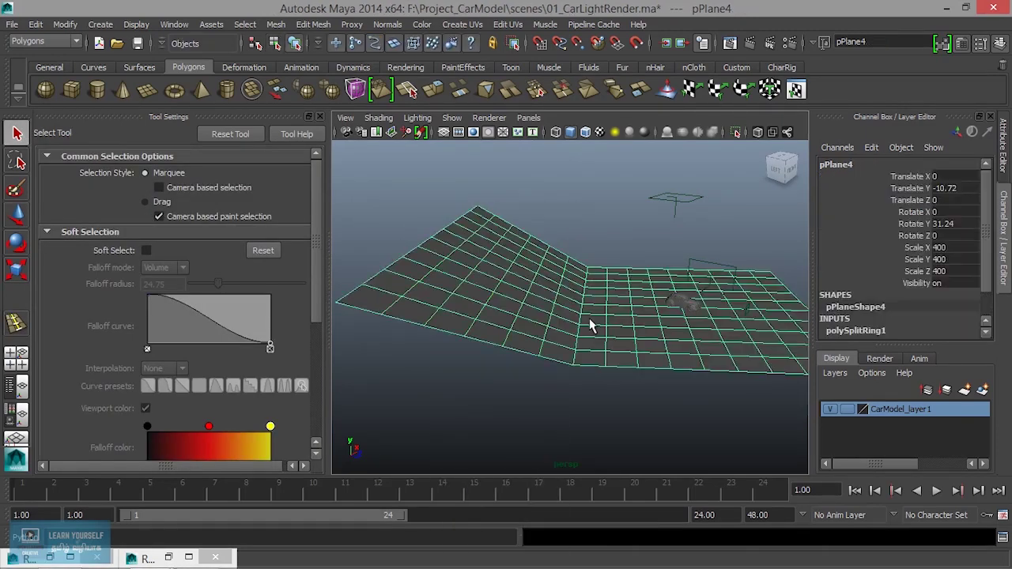
{"action": "scroll", "coordinate": [590, 333], "scroll_direction": "up", "scroll_amount": 4}
{"action": "right_click", "coordinate": [599, 315]}
{"action": "right_click_drag", "start_coordinate": [599, 315], "coordinate": [600, 197]}
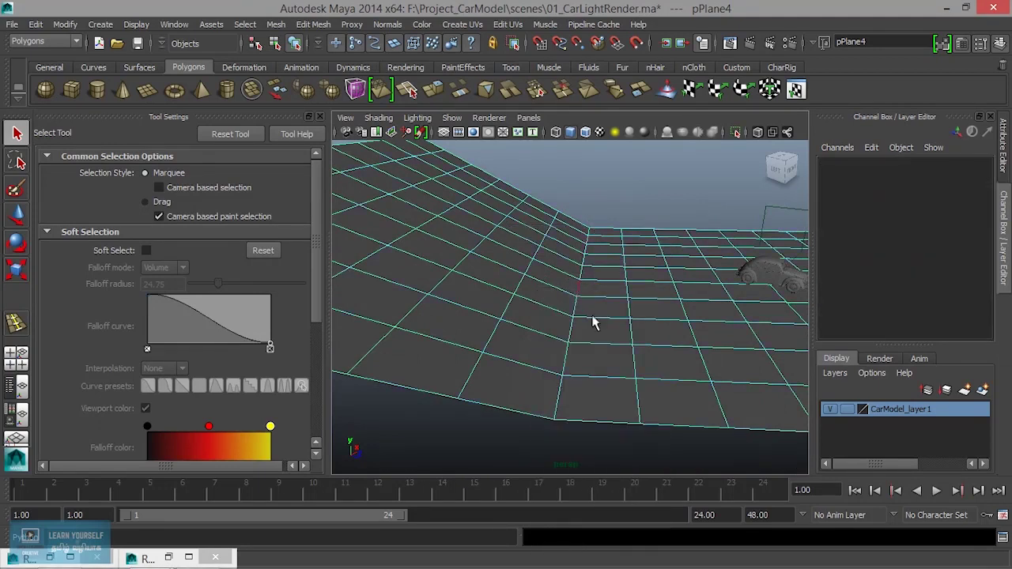
{"action": "scroll", "coordinate": [561, 376], "scroll_direction": "up", "scroll_amount": 2}
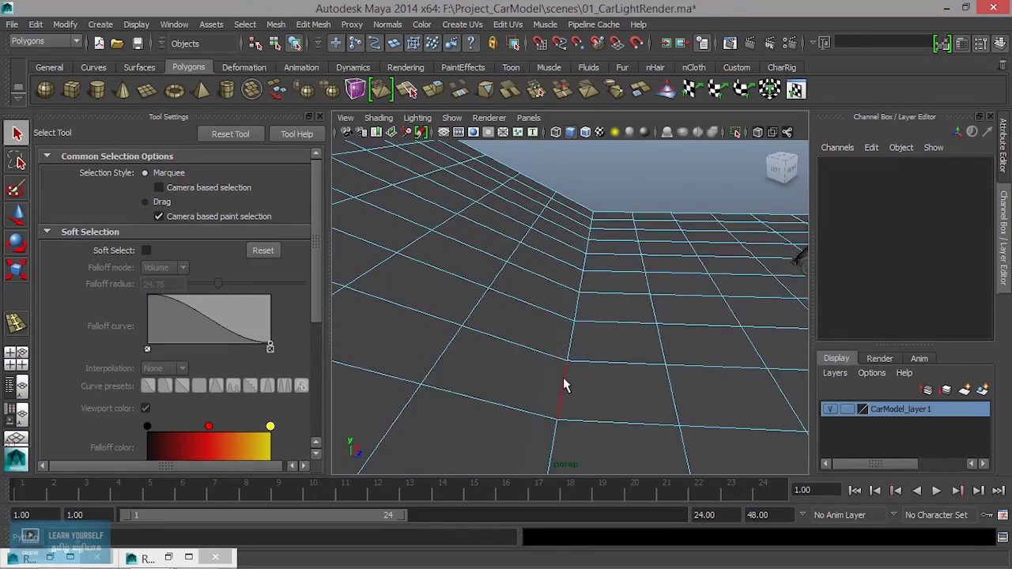
{"action": "left_click", "coordinate": [566, 388]}
{"action": "scroll", "coordinate": [565, 385], "scroll_direction": "down", "scroll_amount": 1}
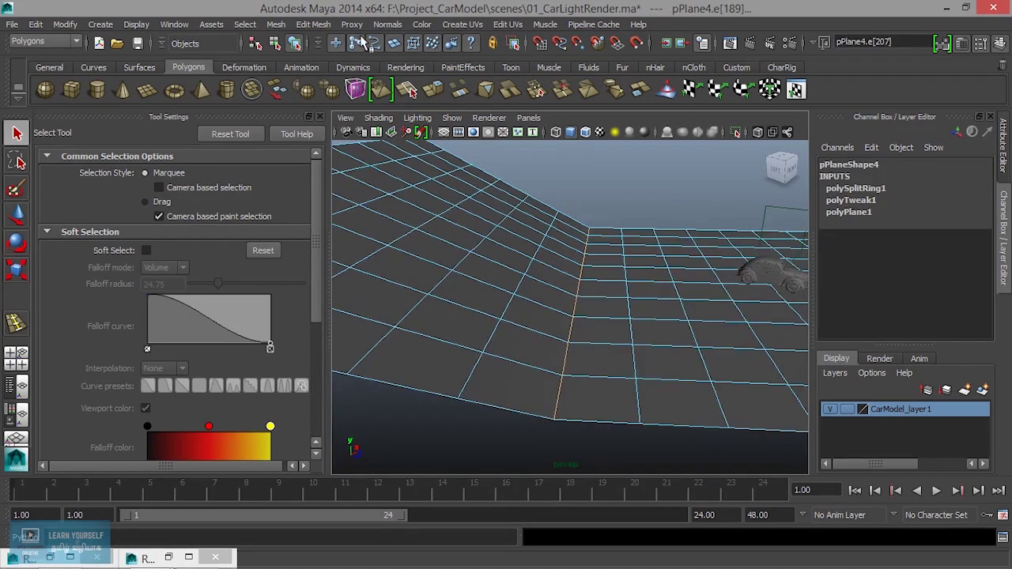
Step: Bevel the crease edge at offset 0.5 so the floor curves into the wall
{"action": "left_click", "coordinate": [320, 24]}
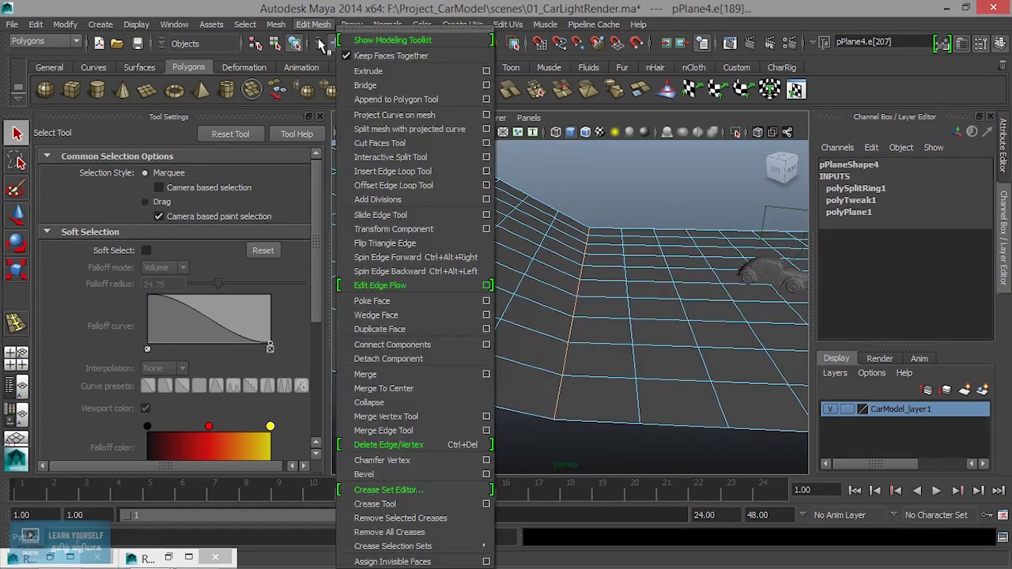
{"action": "left_click", "coordinate": [403, 474]}
{"action": "left_click_drag", "start_coordinate": [574, 366], "coordinate": [478, 273], "text": "alt"}
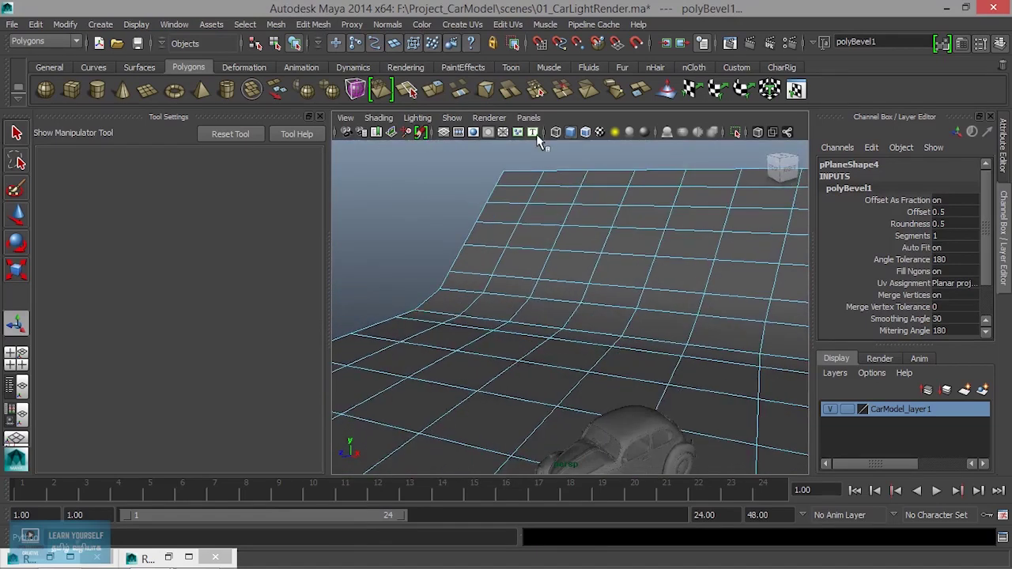
{"action": "left_click", "coordinate": [528, 117]}
Step: Look through RenderCam1 and render the current frame with mental ray in Render View
{"action": "mouse_move", "coordinate": [548, 133]}
{"action": "left_click", "coordinate": [672, 134]}
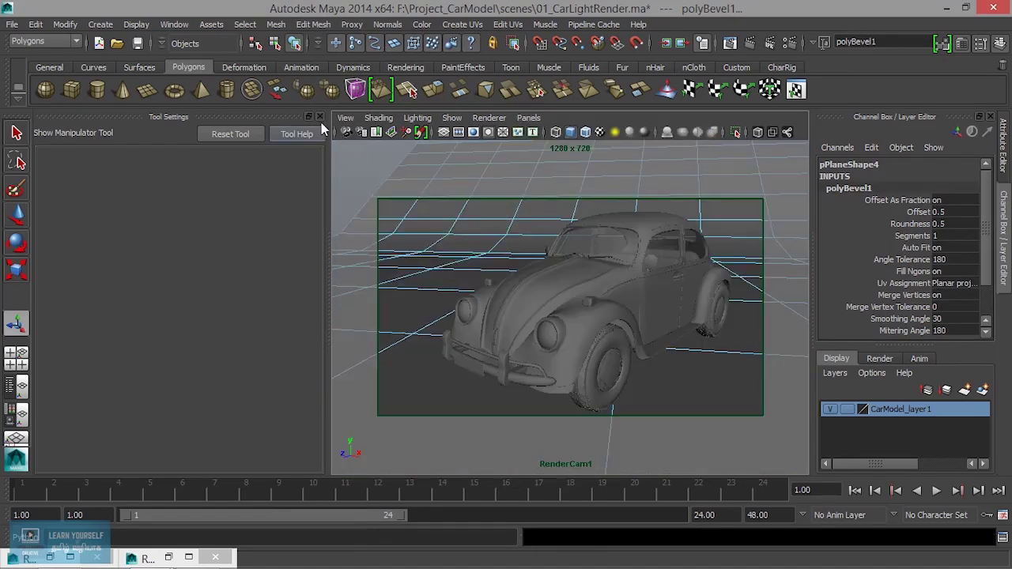
{"action": "left_click", "coordinate": [319, 118]}
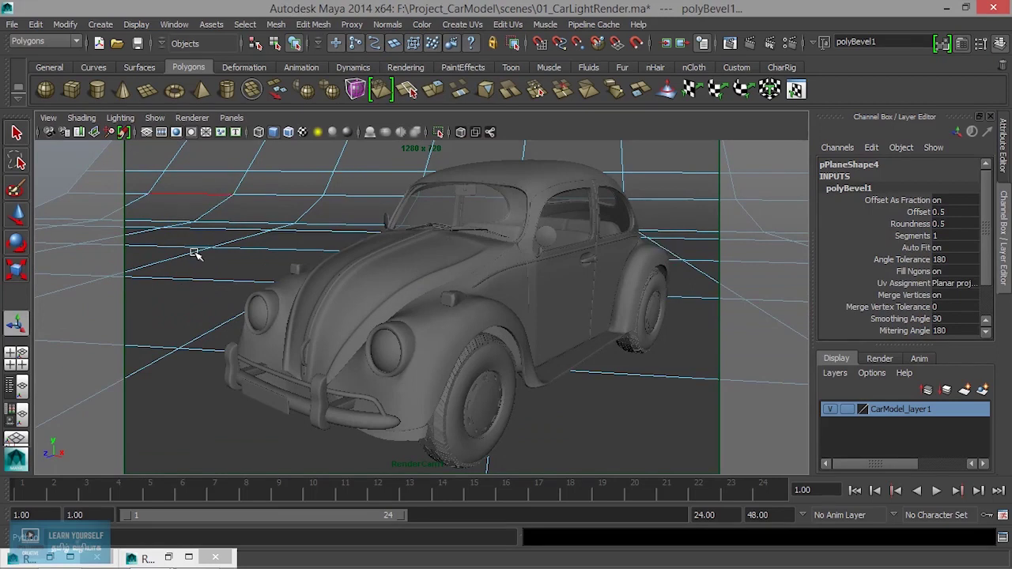
{"action": "left_click", "coordinate": [730, 43]}
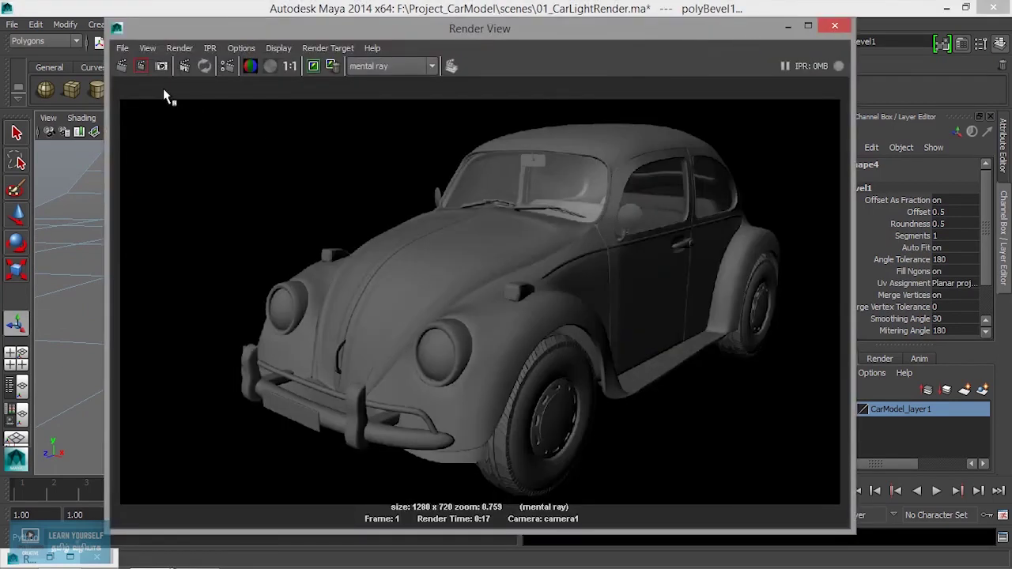
{"action": "left_click", "coordinate": [122, 66]}
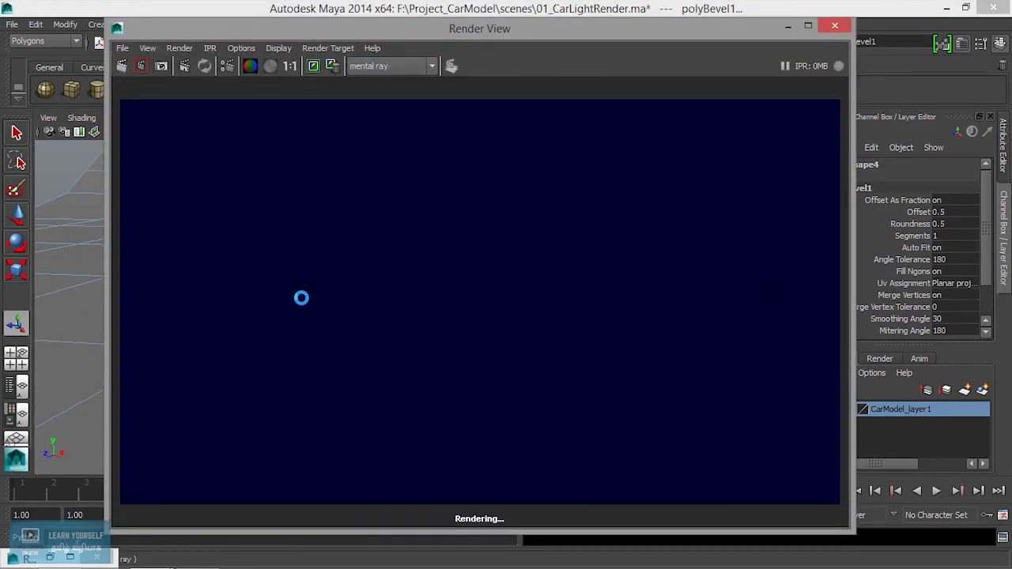